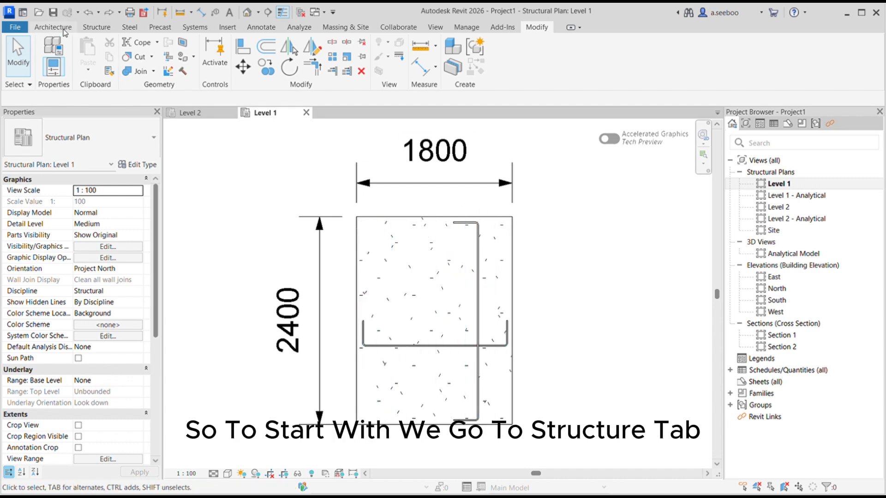
Place a 300 x 450mm Concrete-Rectangular-Column at the middle of the footing on Level 1, with its height reaching Level 2
click(89, 28)
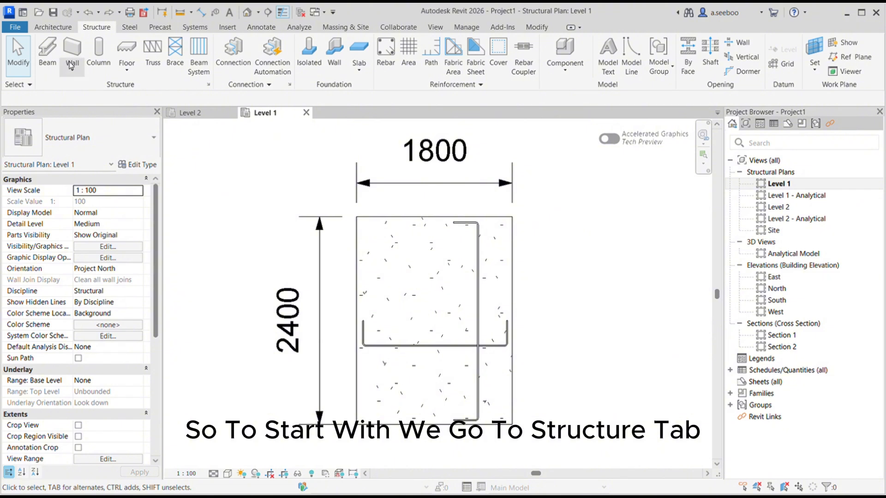
click(99, 57)
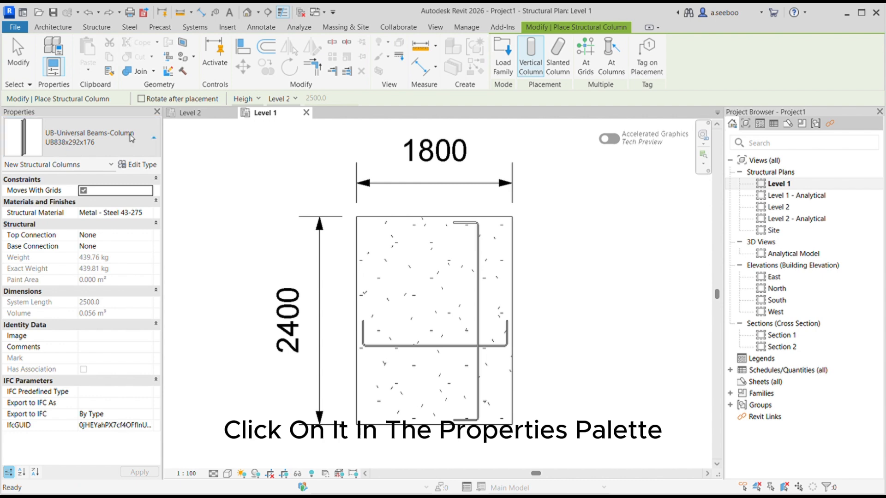
click(58, 271)
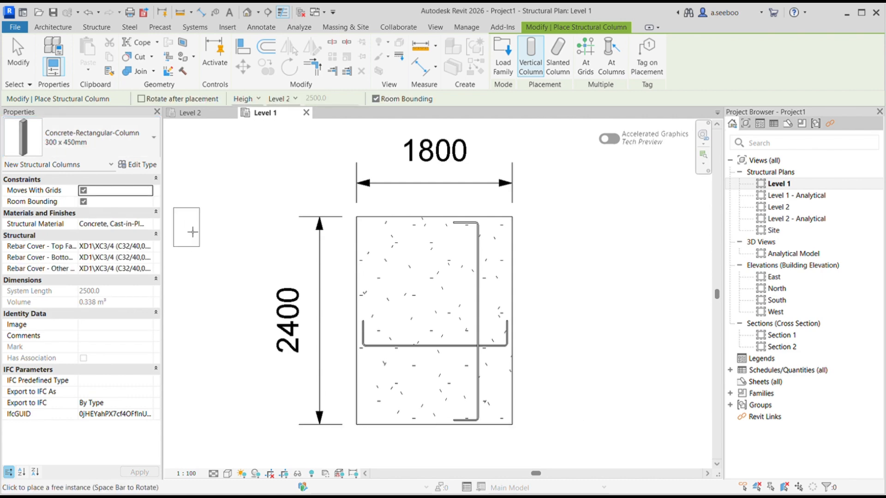
click(436, 316)
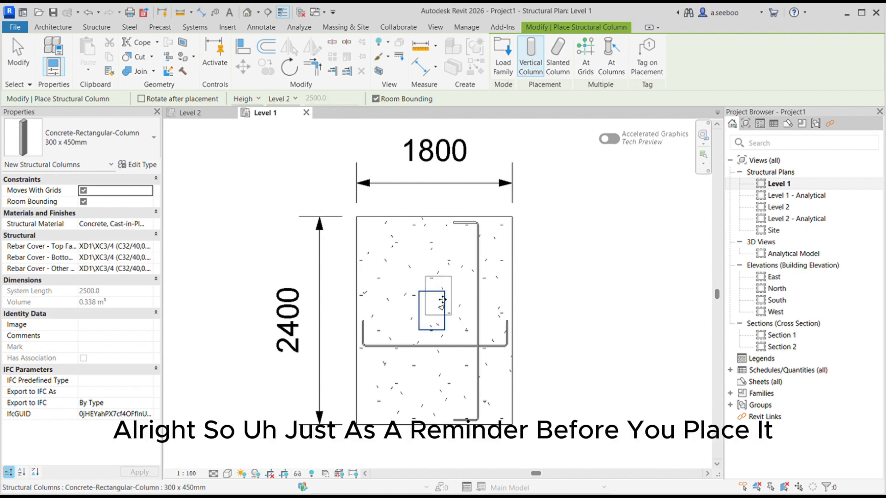
click(88, 12)
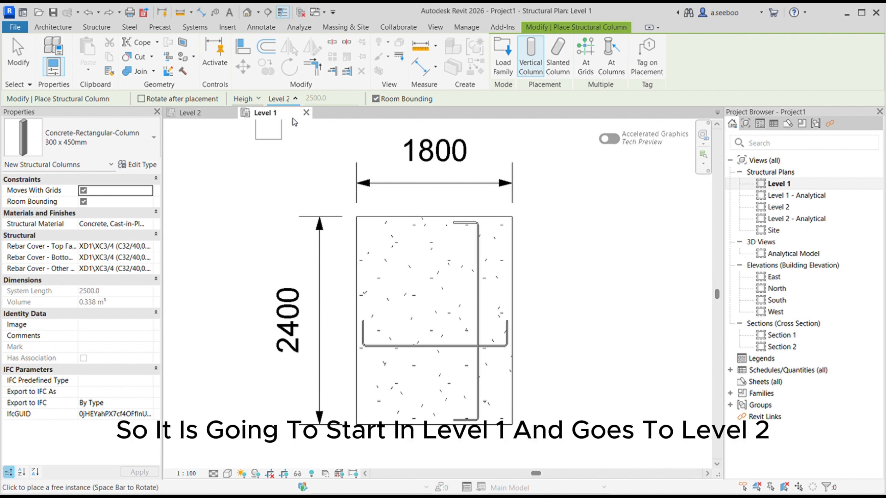
click(436, 320)
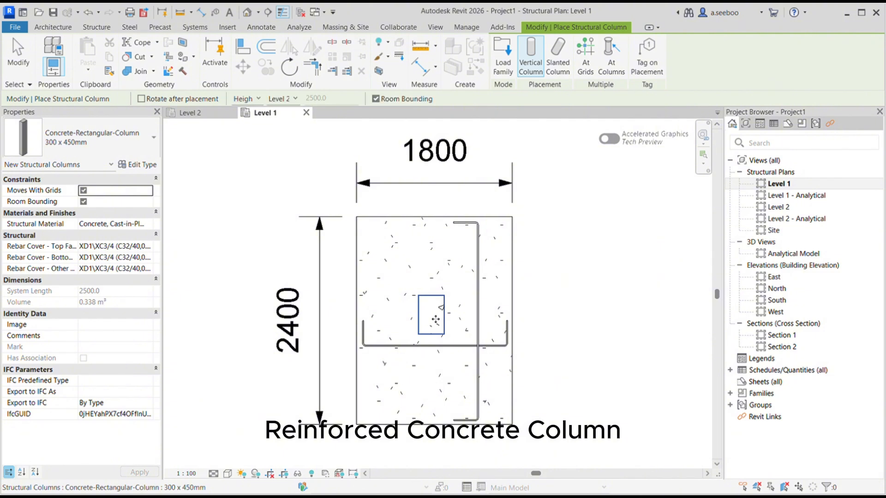
Open the North elevation and apply a top offset of 300 to the concrete column
double_click(790, 291)
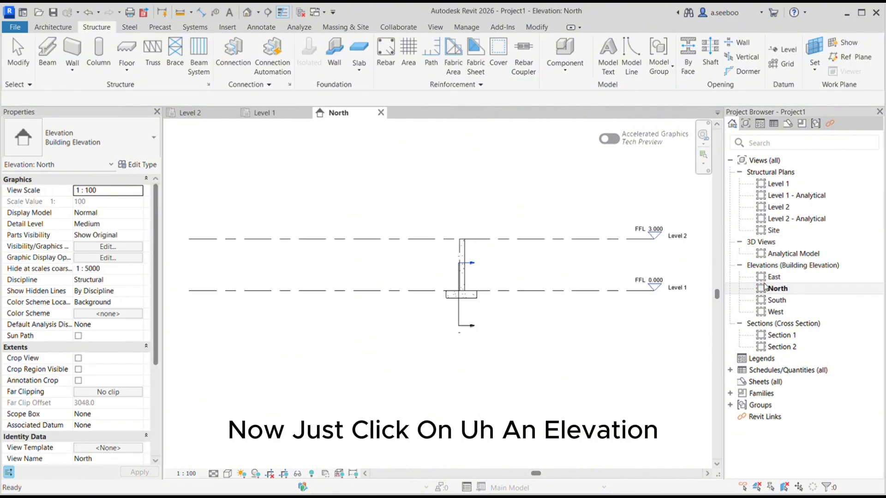
scroll(479, 267, up, 4)
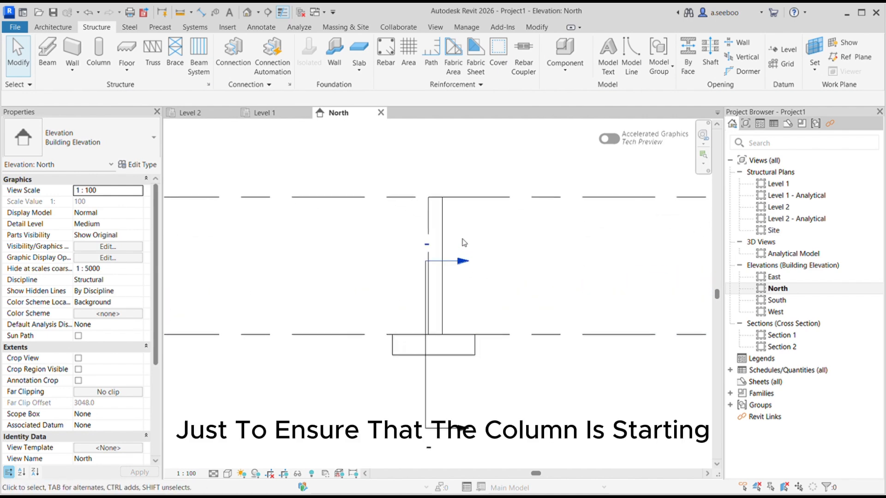
scroll(397, 229, down, 2)
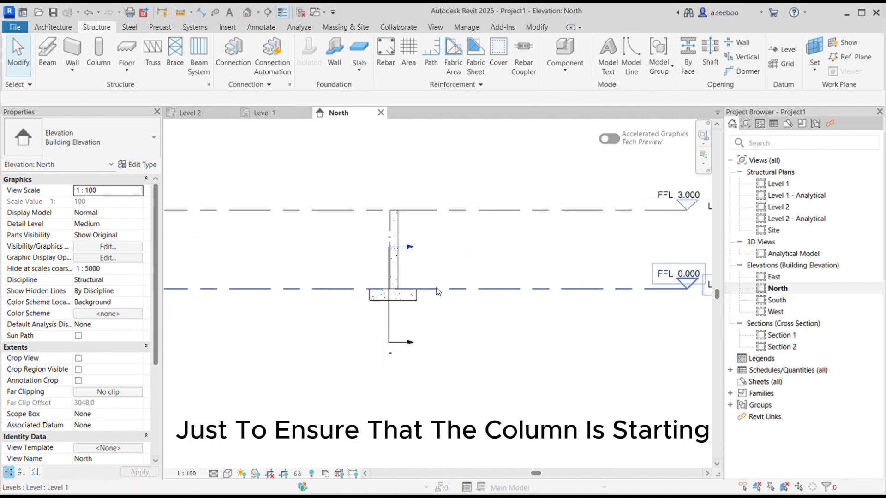
scroll(410, 249, down, 1)
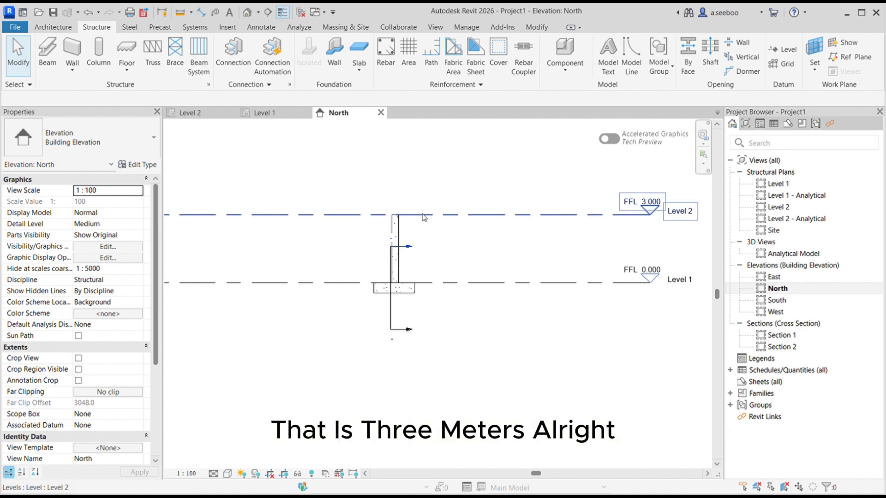
scroll(362, 226, up, 1)
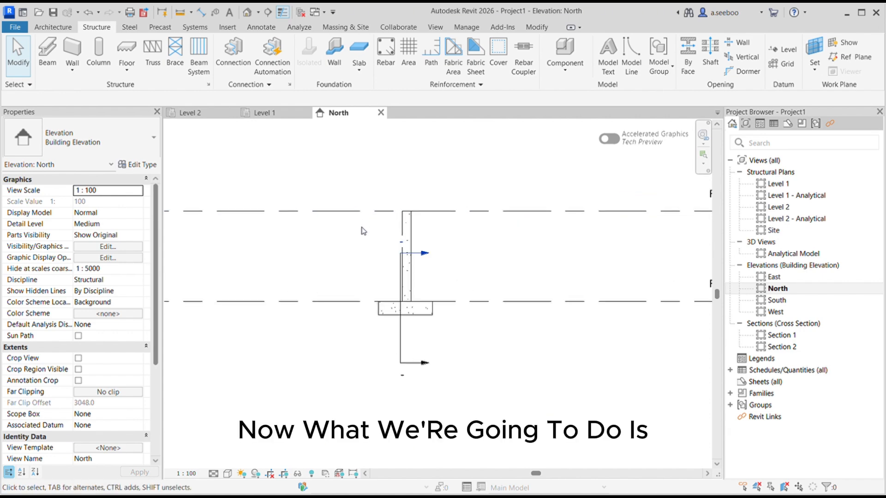
click(412, 226)
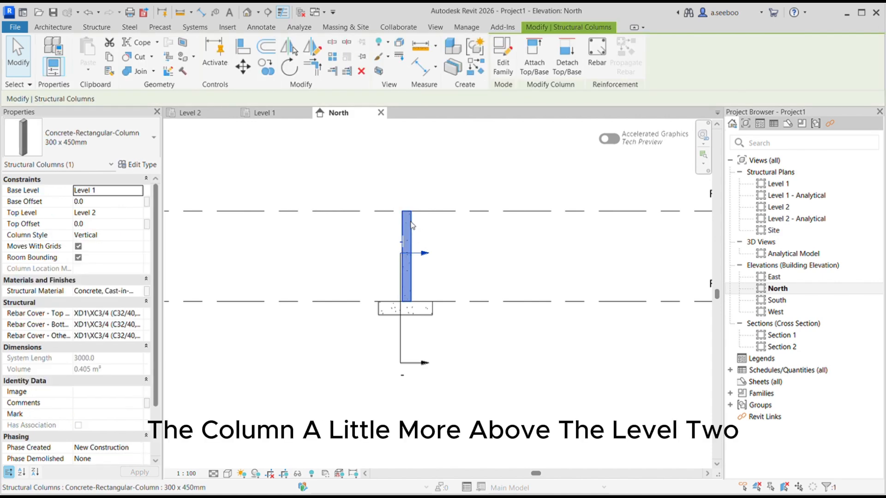
click(91, 228)
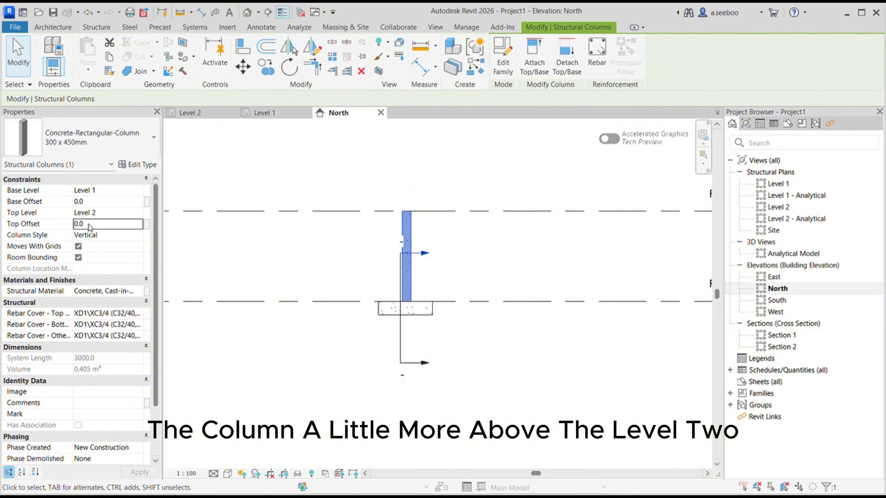
drag(91, 228, 73, 227)
text(300)
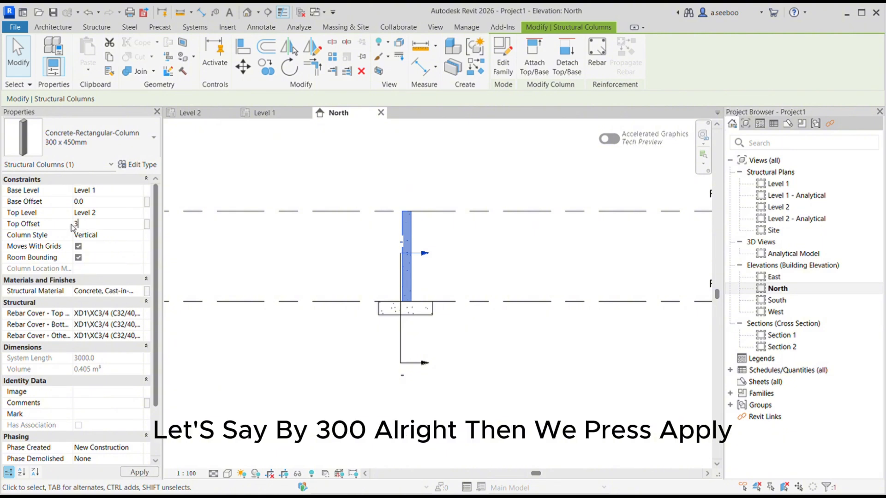
click(139, 472)
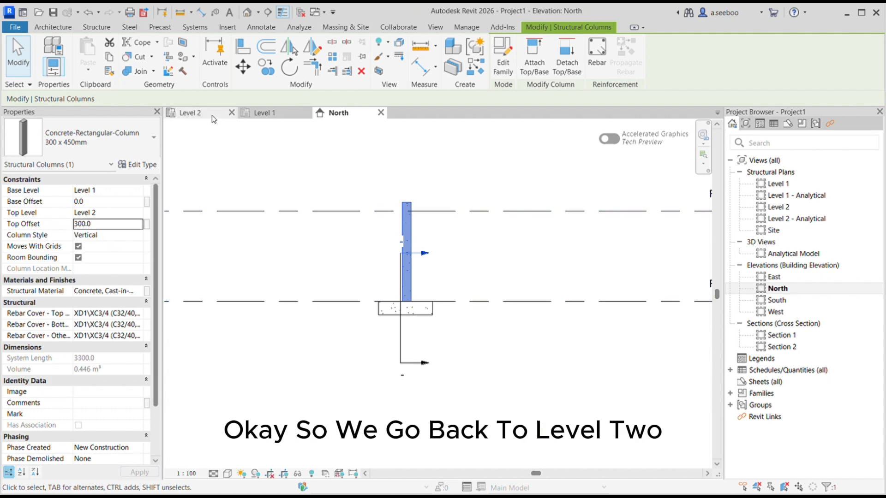
Open the Level 2 plan and add a 30 mm rebar cover type named Column Cover to the cover settings
click(198, 113)
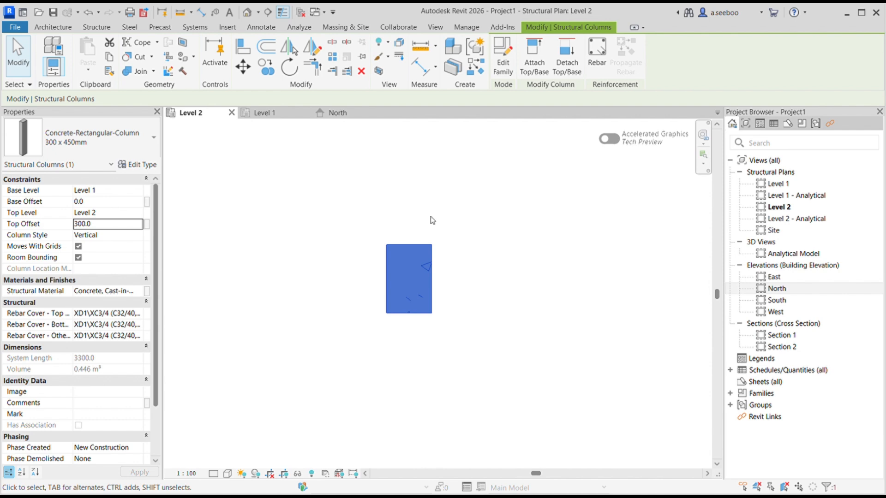
click(274, 113)
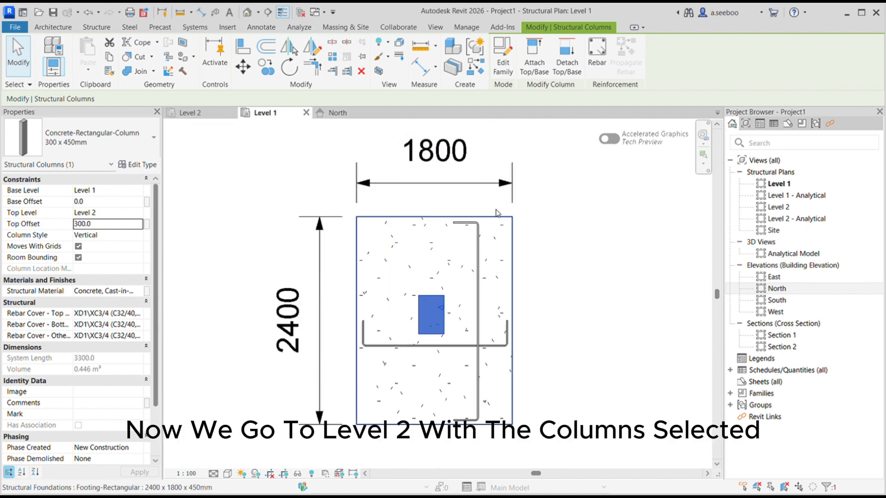
click(209, 115)
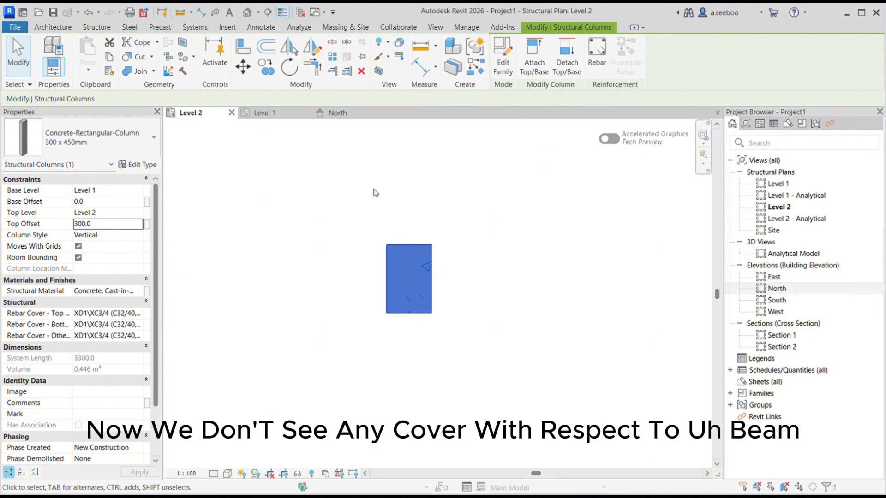
click(138, 314)
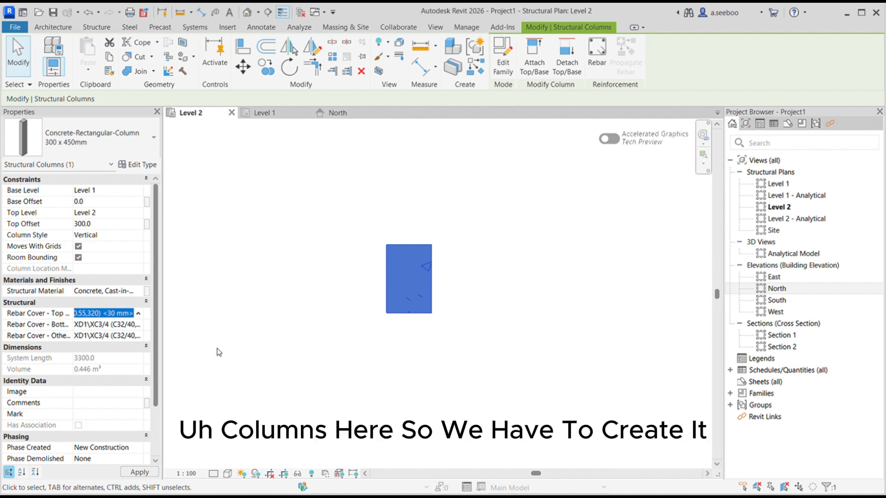
click(94, 27)
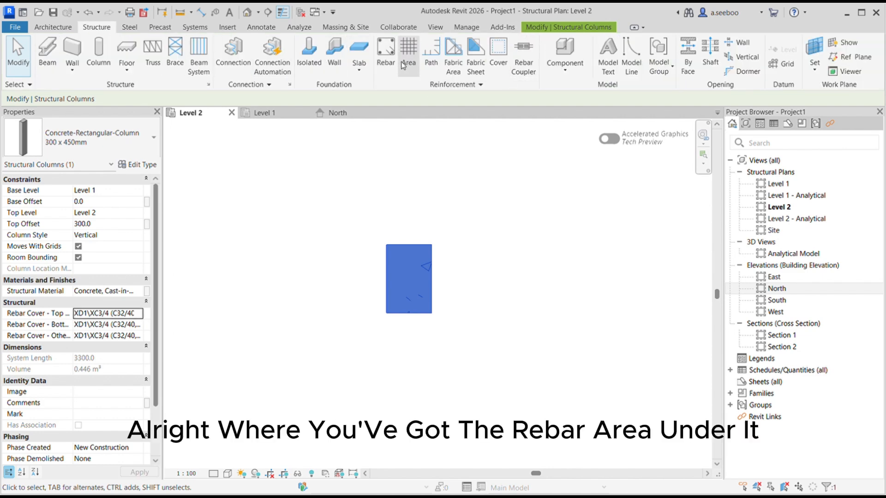
click(481, 85)
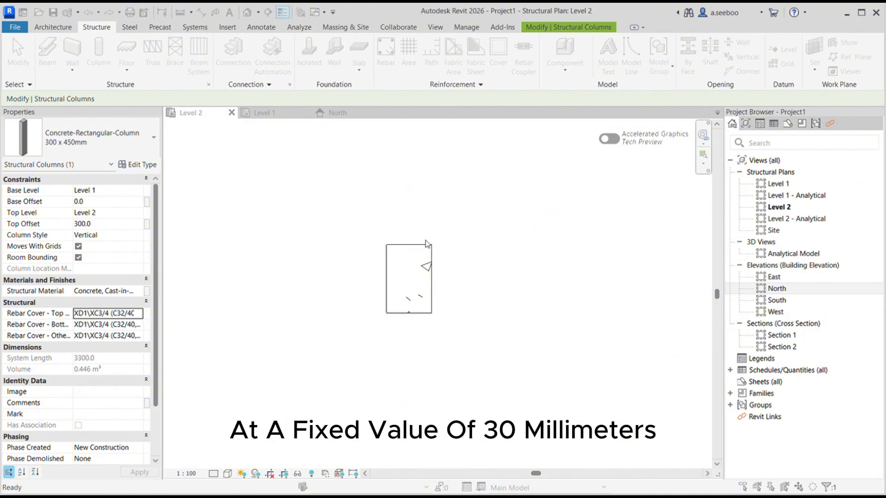
Set the column's top, bottom and other-face rebar covers to the 30 mm Column Cover and apply them
click(382, 280)
click(431, 266)
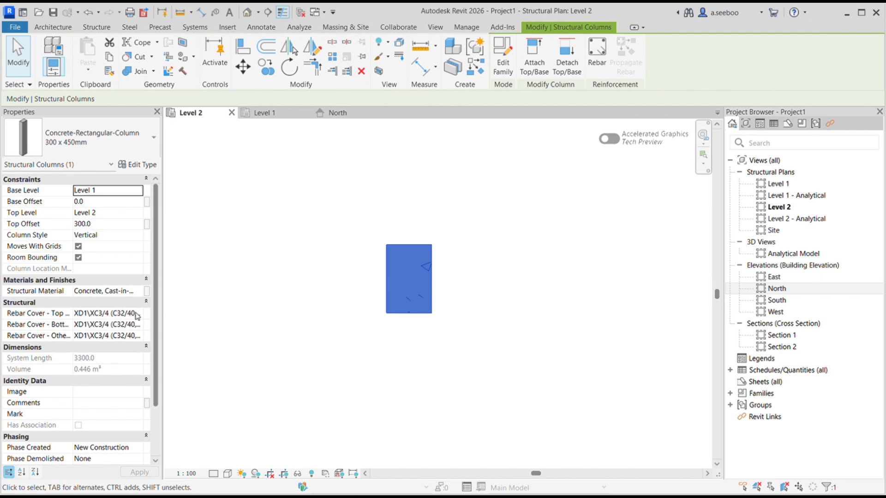
click(111, 314)
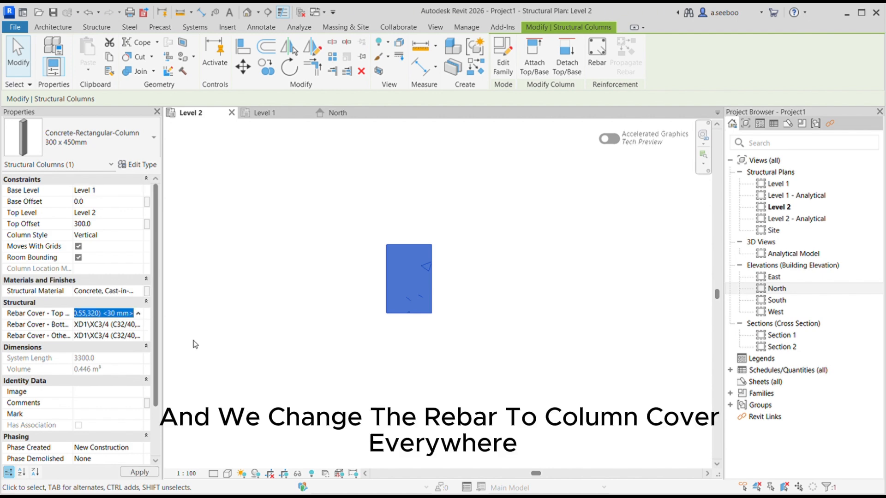
click(122, 325)
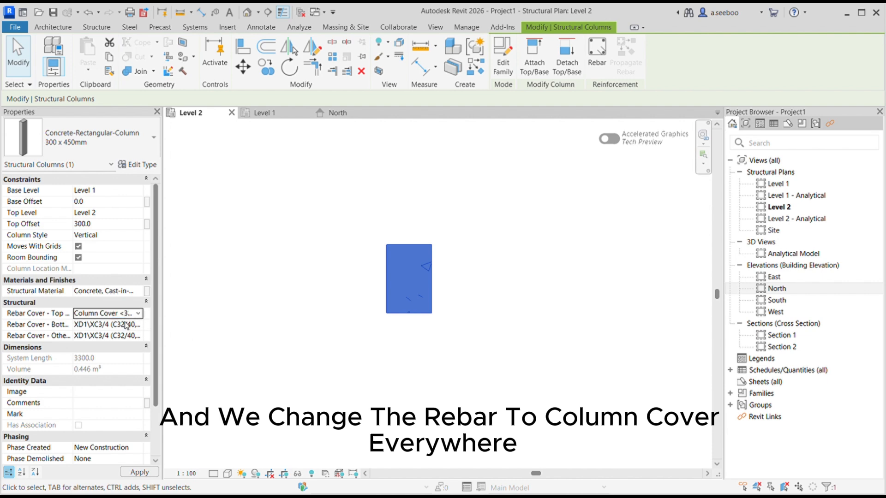
click(126, 326)
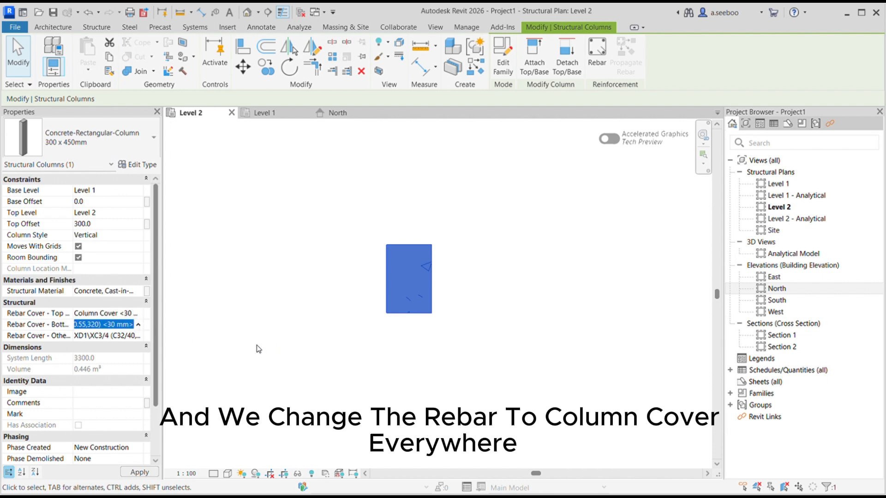
click(148, 337)
click(141, 337)
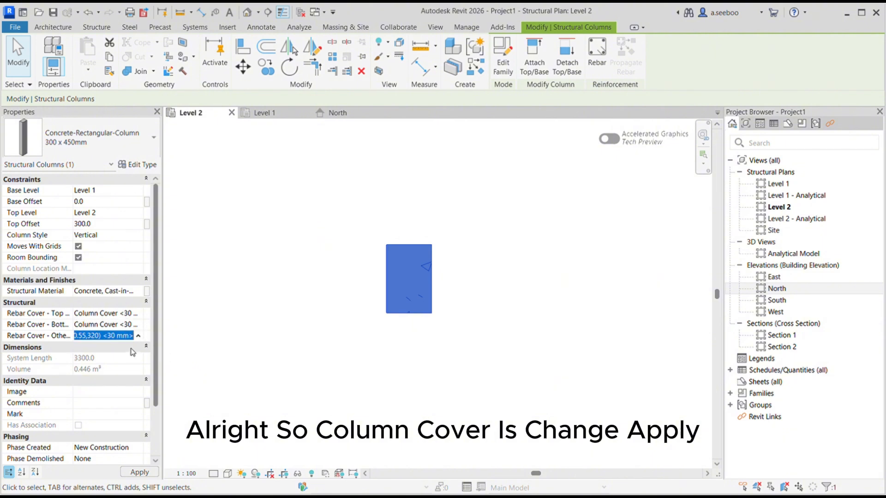
click(138, 472)
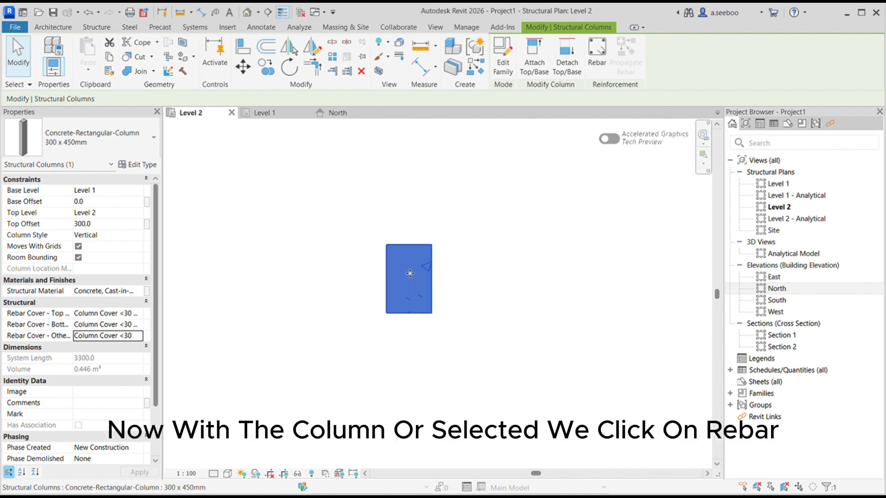
Place a single H12 stirrup of rebar shape 52 on the current work plane inside the column in the Level 2 plan
click(597, 54)
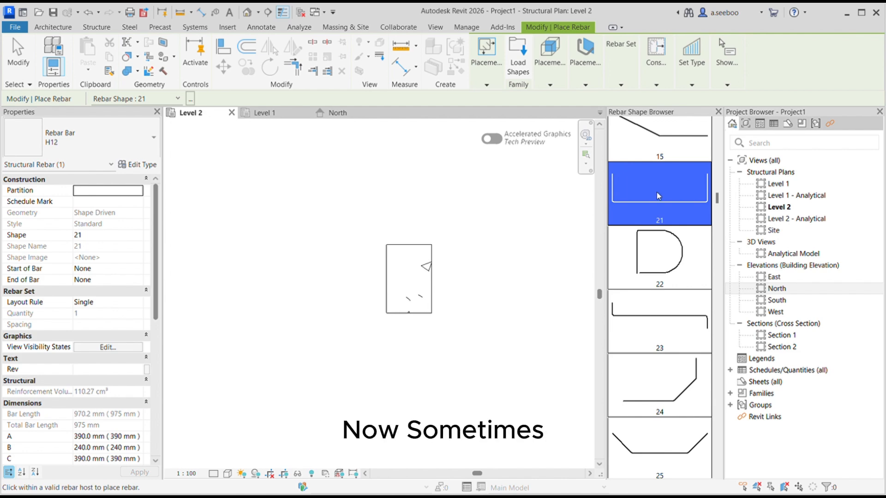
click(190, 99)
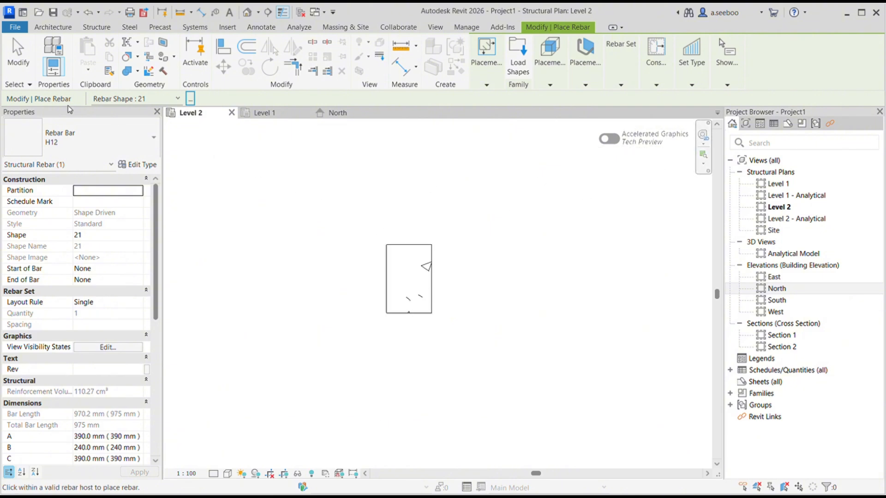
click(190, 99)
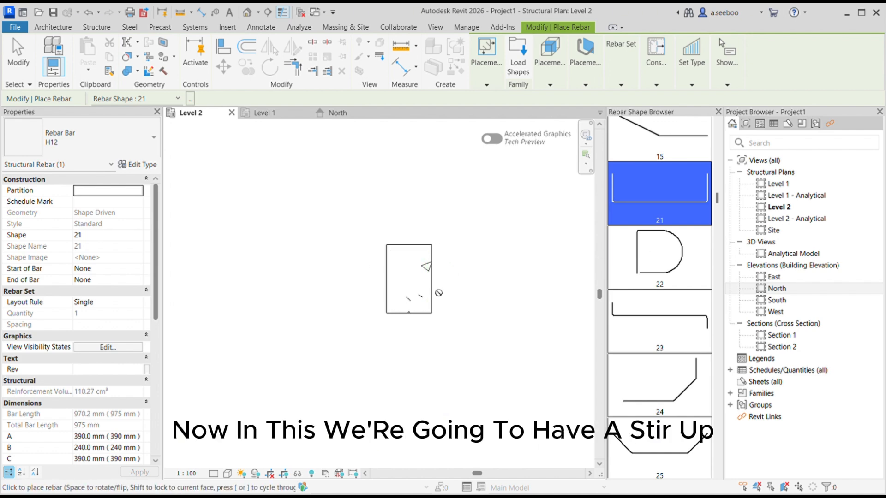
scroll(676, 251, down, 9)
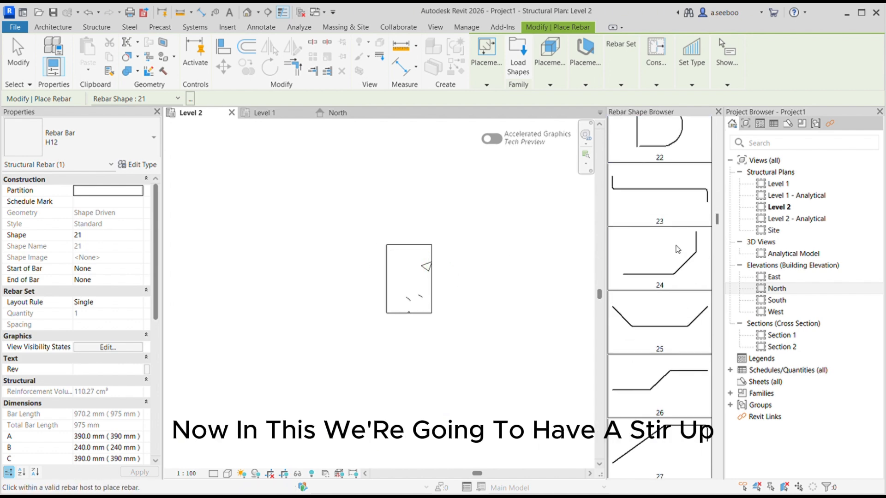
scroll(676, 252, down, 10)
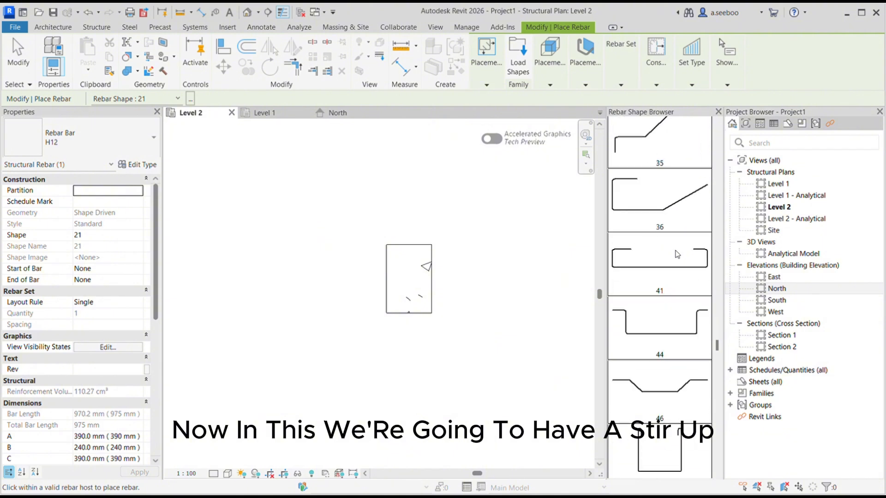
scroll(676, 253, down, 3)
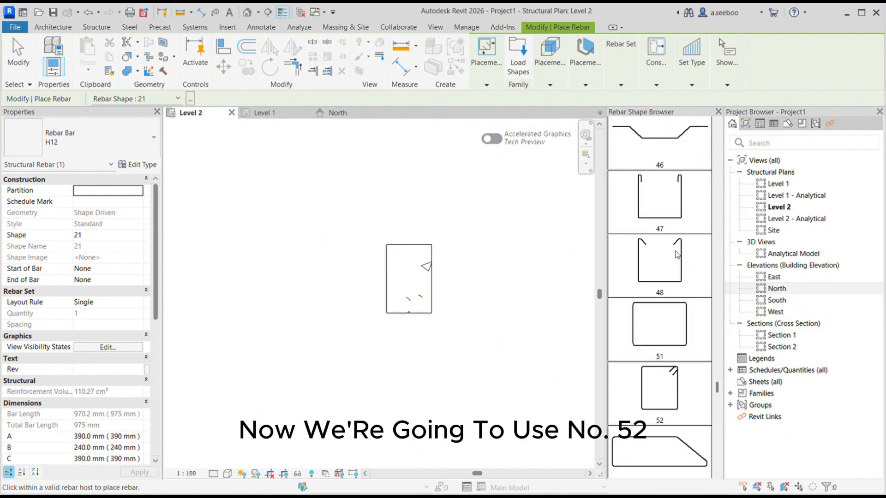
scroll(676, 253, down, 3)
click(648, 295)
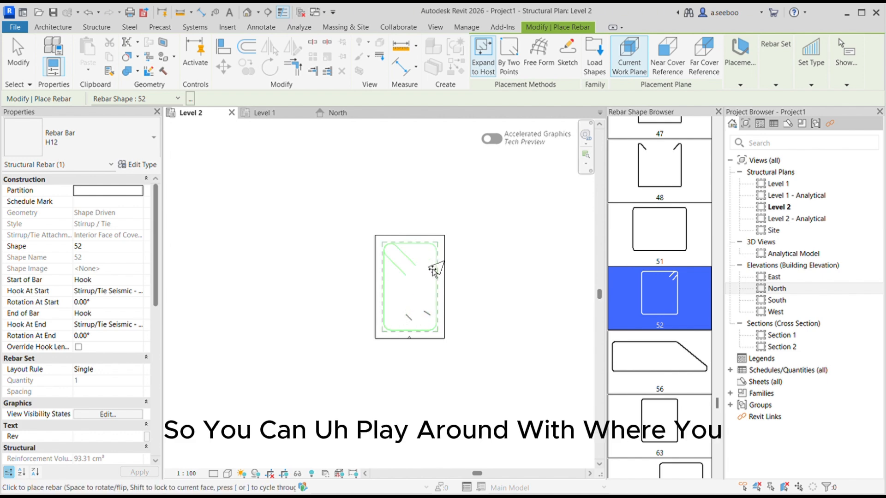
click(431, 292)
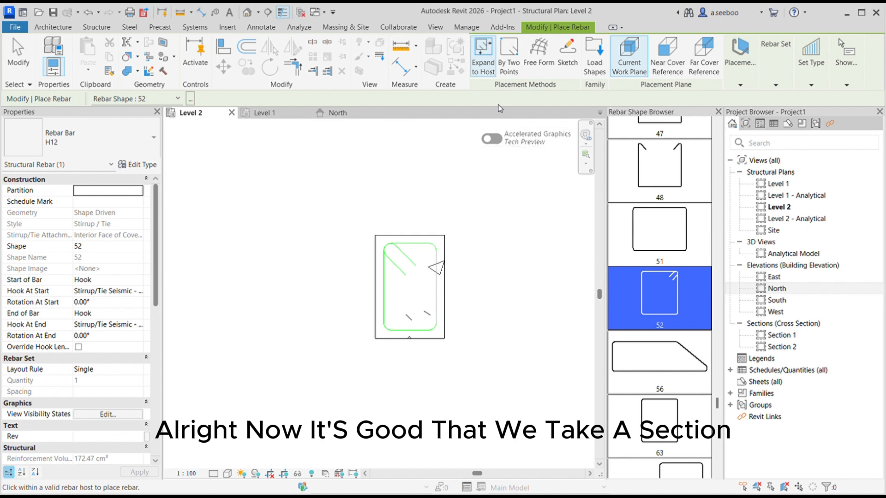
Close the Level 1 and North views and draw a section line horizontally through the column in the Level 2 plan
click(306, 113)
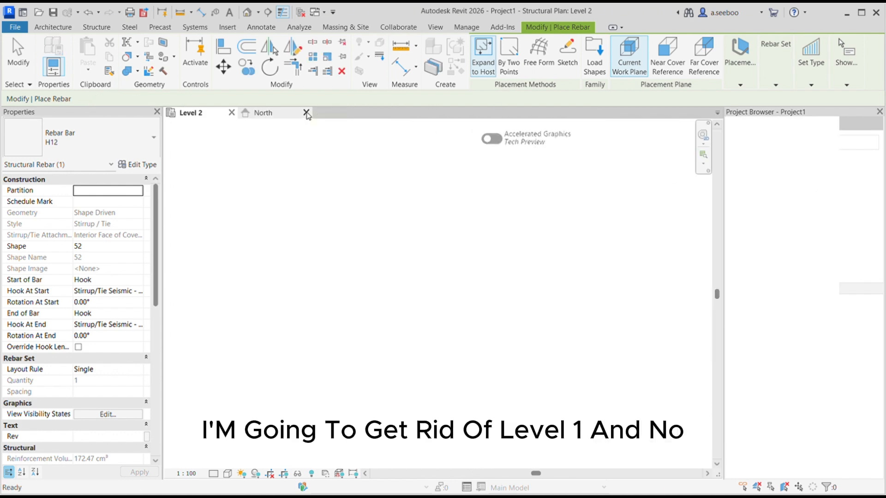
click(306, 113)
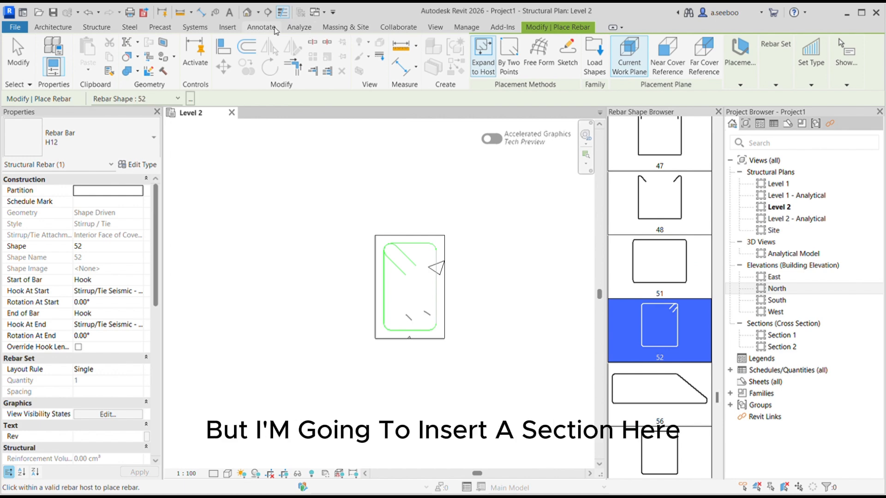
click(268, 12)
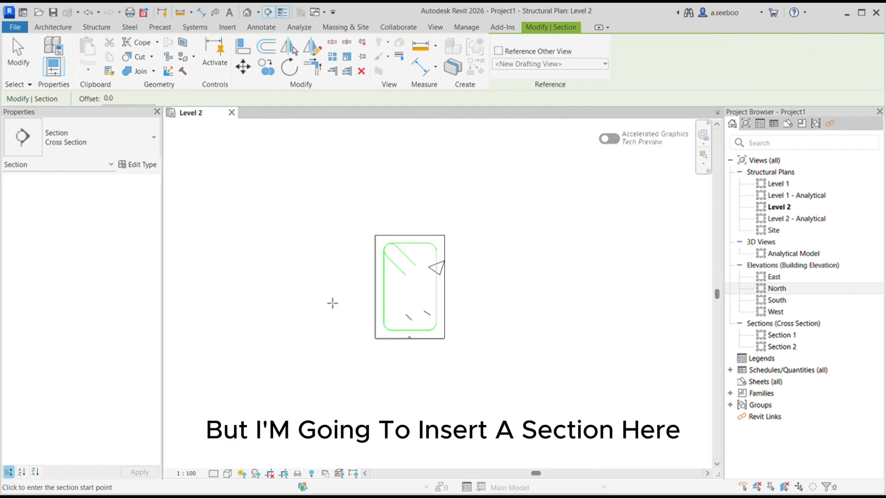
click(314, 296)
click(501, 295)
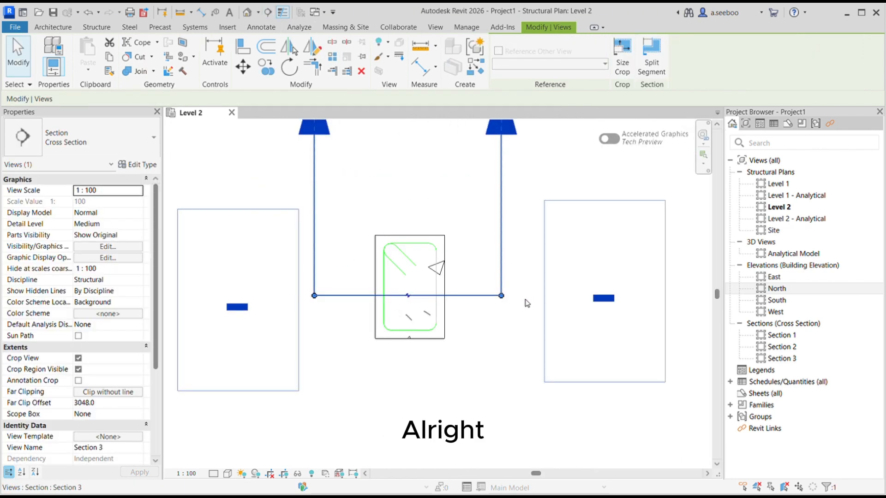
Open the Section 3 view and widen its crop region on both sides beyond the full footing width
click(438, 28)
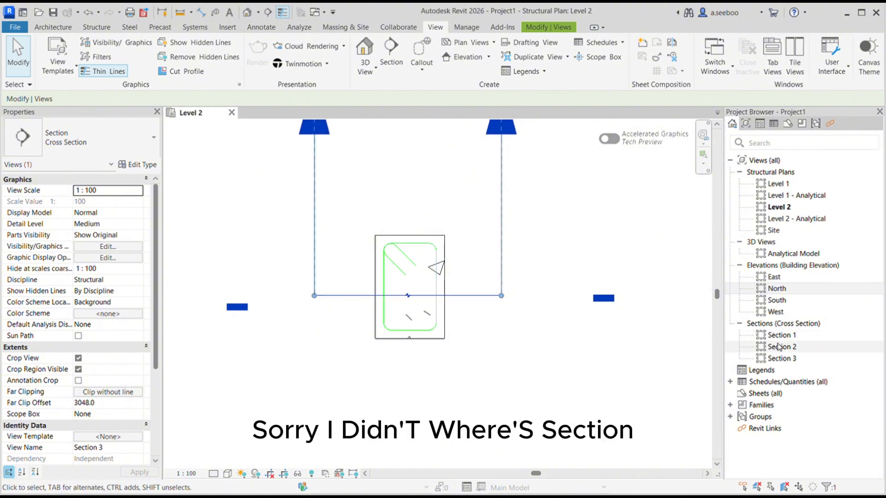
double_click(776, 359)
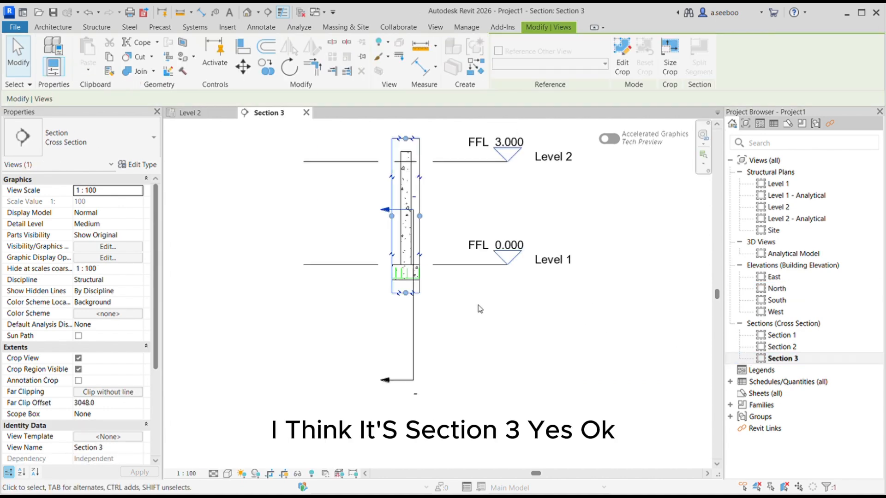
drag(419, 215, 472, 215)
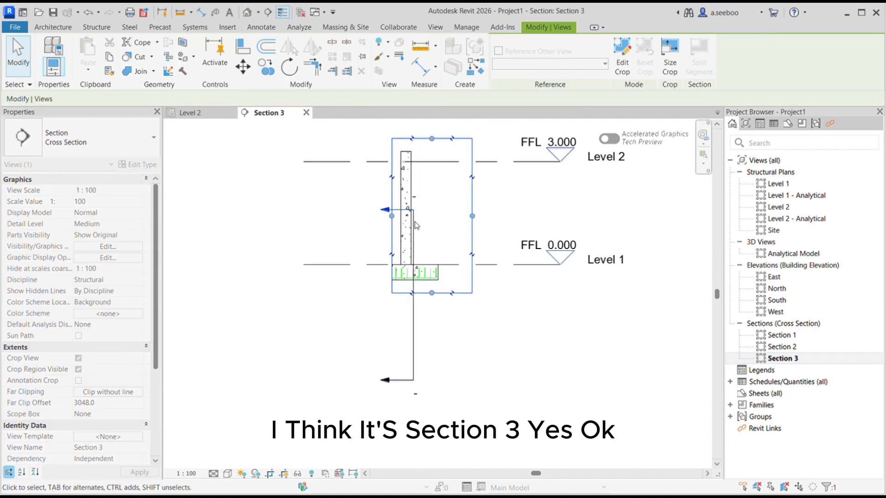
drag(391, 215, 342, 215)
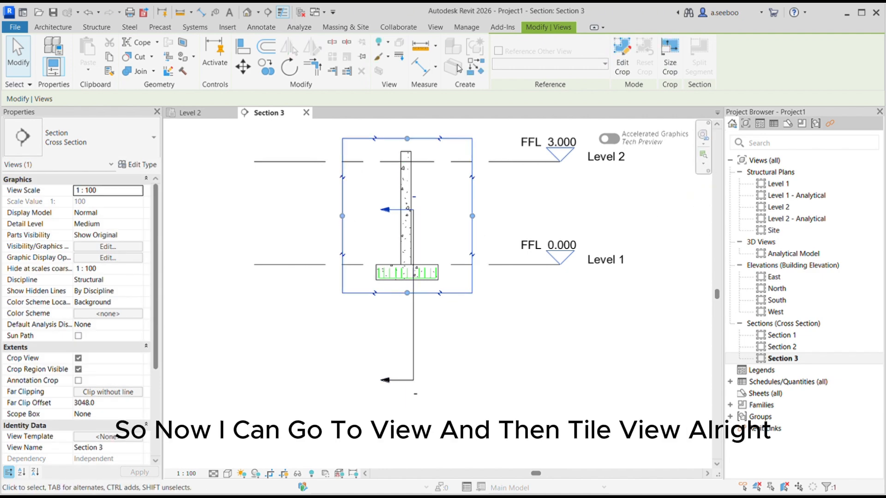
Tile the Section 3 and Level 2 views side by side and locate the stirrup in the column section
click(429, 29)
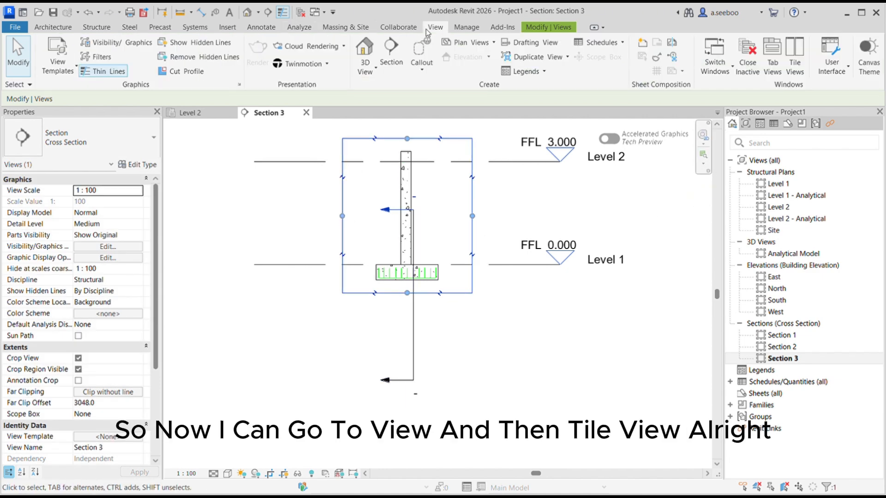
click(794, 57)
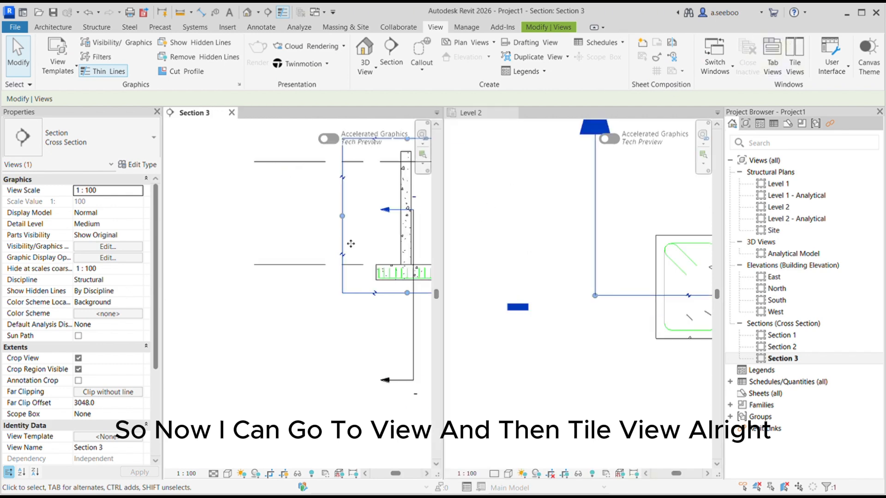
scroll(286, 235, up, 4)
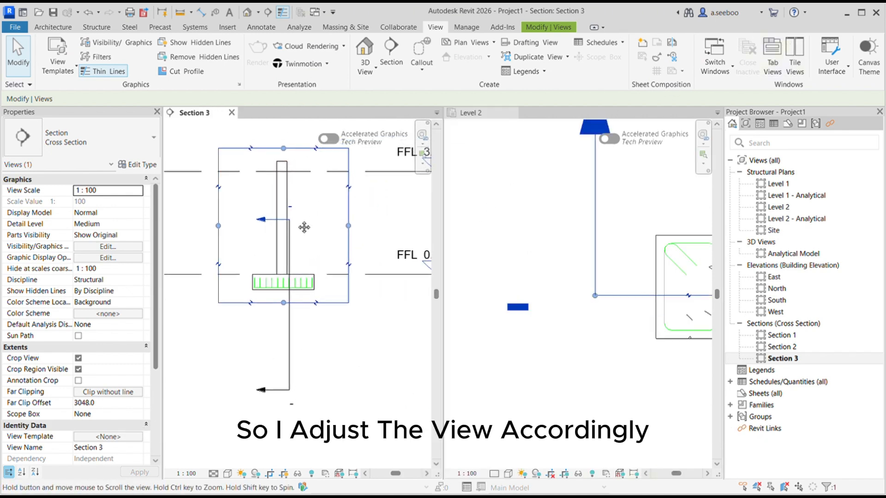
scroll(283, 231, up, 1)
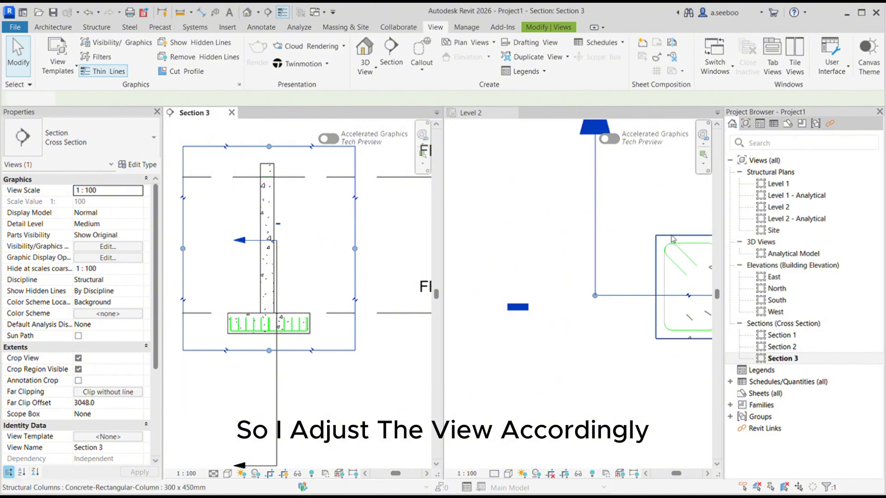
click(643, 244)
middle_drag(668, 270, 580, 260)
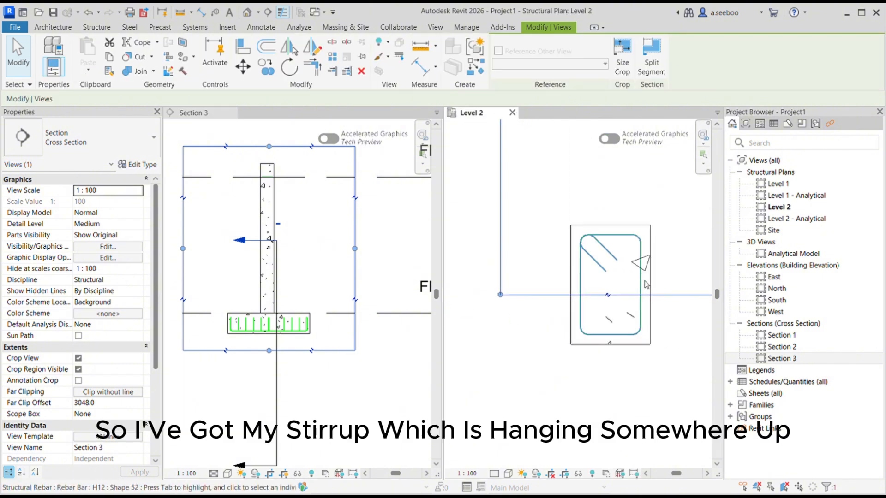
scroll(642, 280, up, 2)
scroll(644, 282, up, 1)
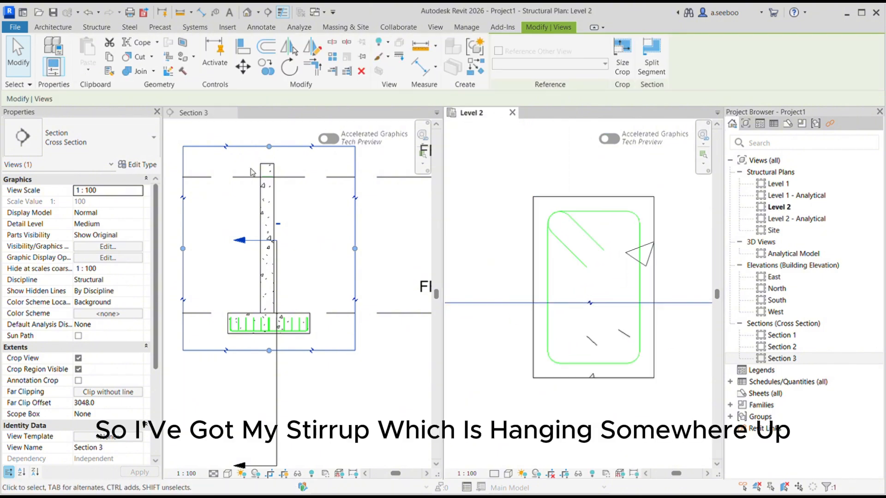
scroll(267, 181, up, 2)
scroll(268, 182, up, 4)
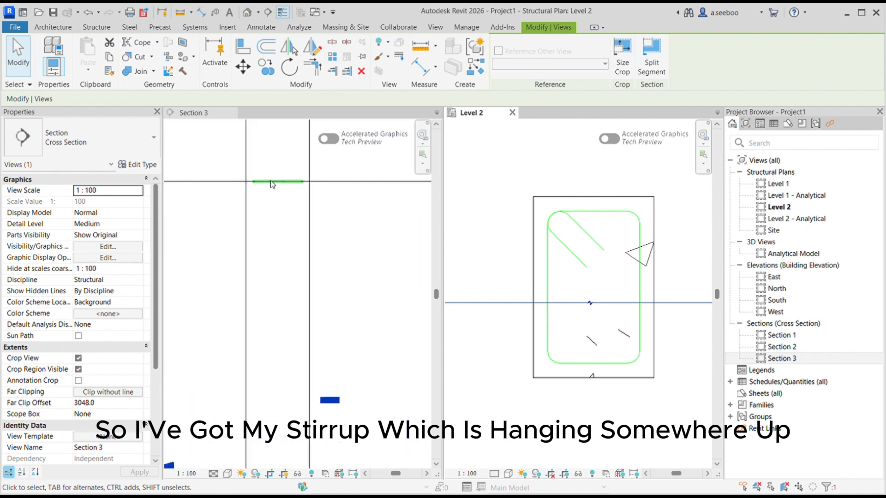
scroll(272, 184, down, 6)
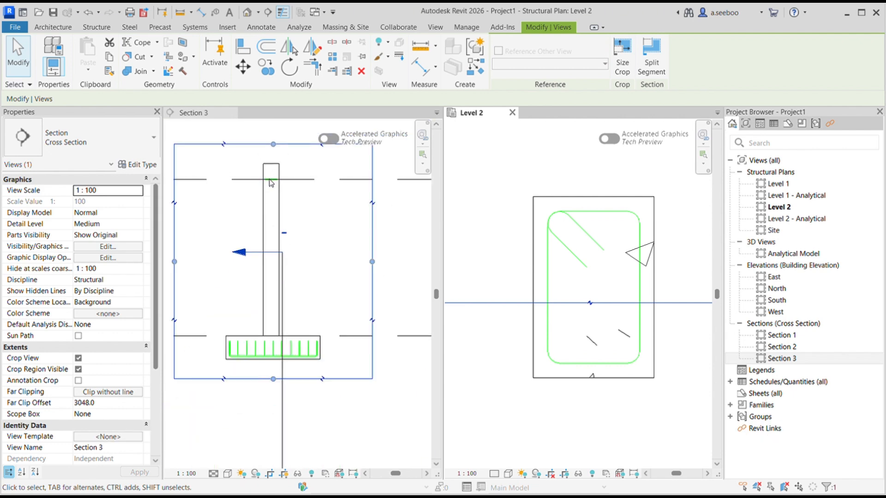
Distribute the column stirrup with a Maximum Spacing layout at 200 mm spacing
click(612, 215)
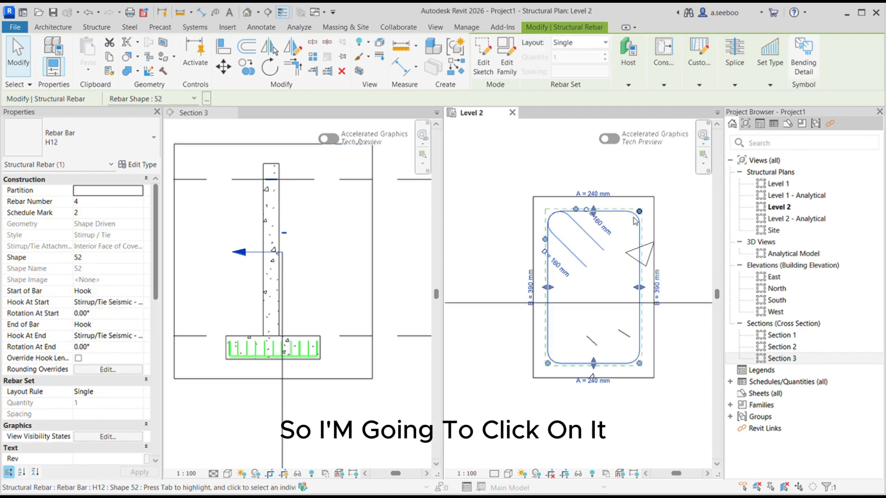
click(597, 44)
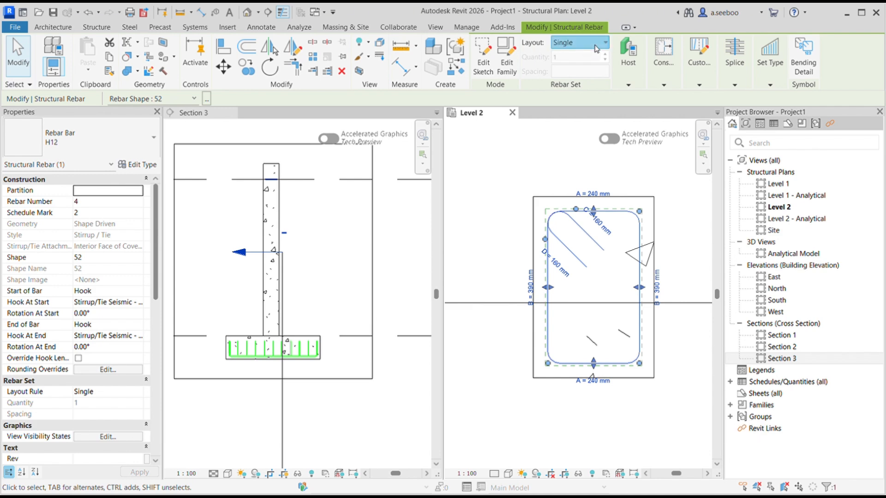
click(587, 85)
click(604, 74)
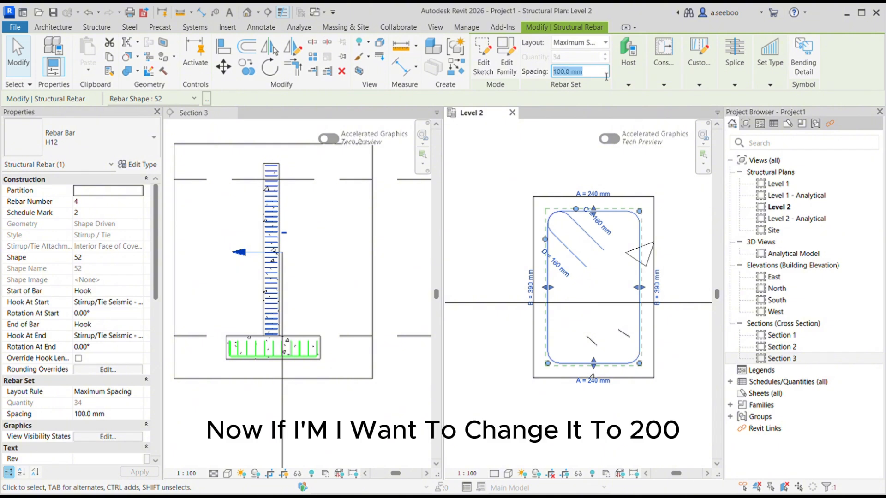
text(200)
key(Return)
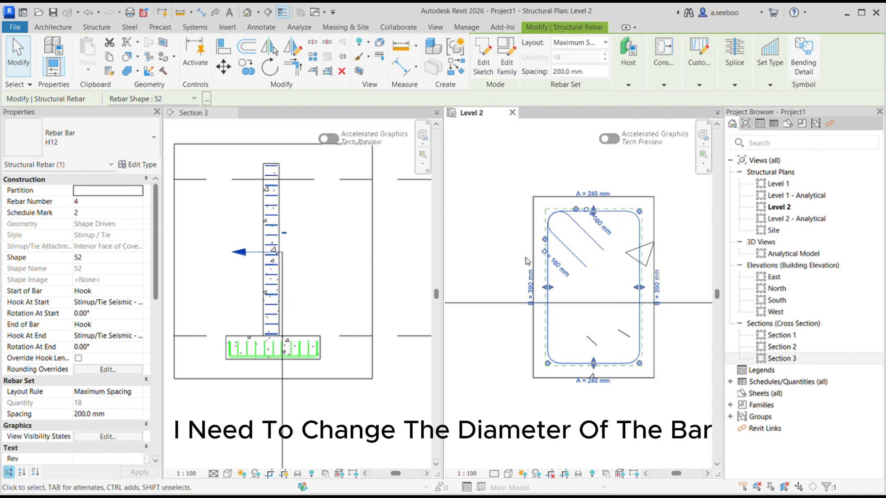
Switch the stirrup set's bar type to H8 and change it to T08 through the type properties
click(128, 131)
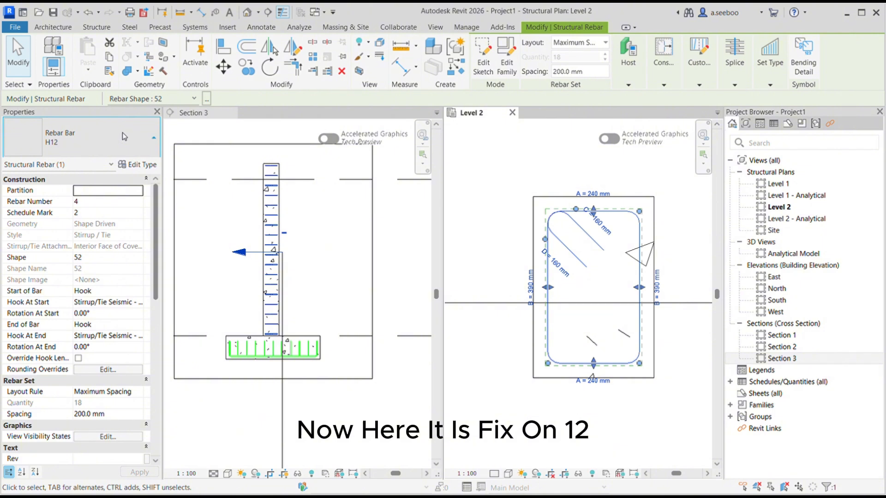
click(38, 212)
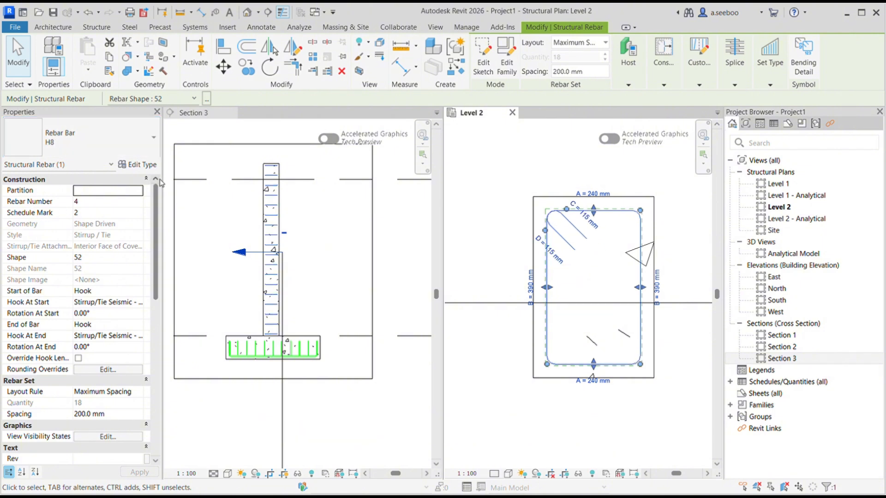
click(139, 165)
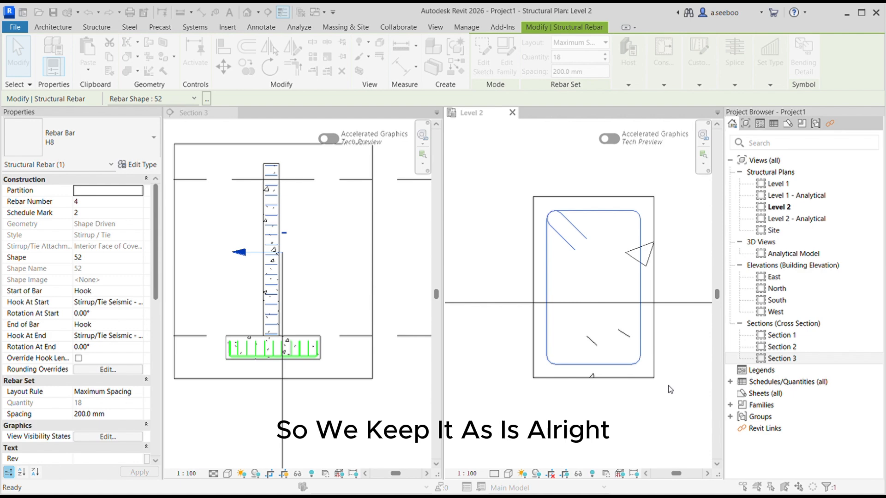
click(690, 374)
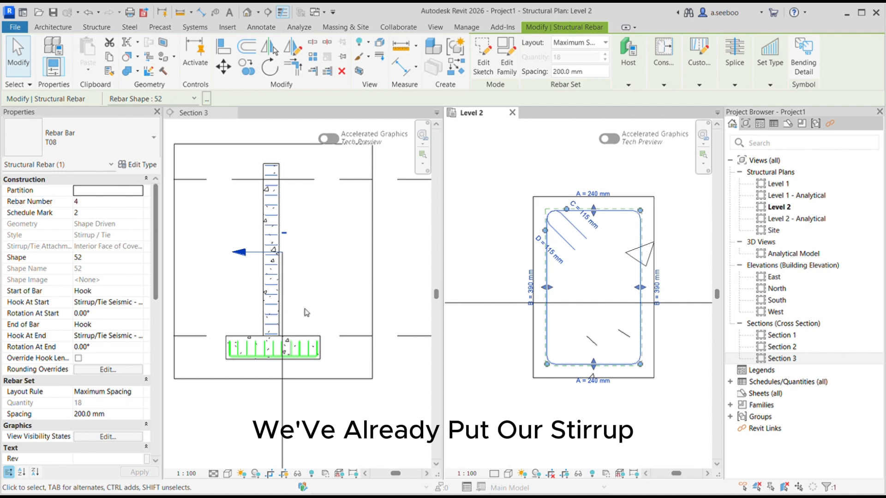
scroll(270, 350, up, 4)
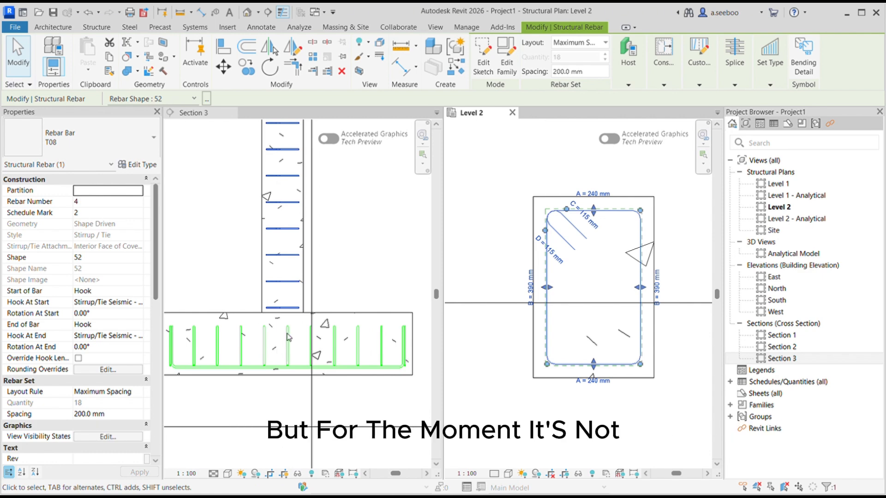
scroll(331, 282, down, 1)
scroll(331, 282, down, 4)
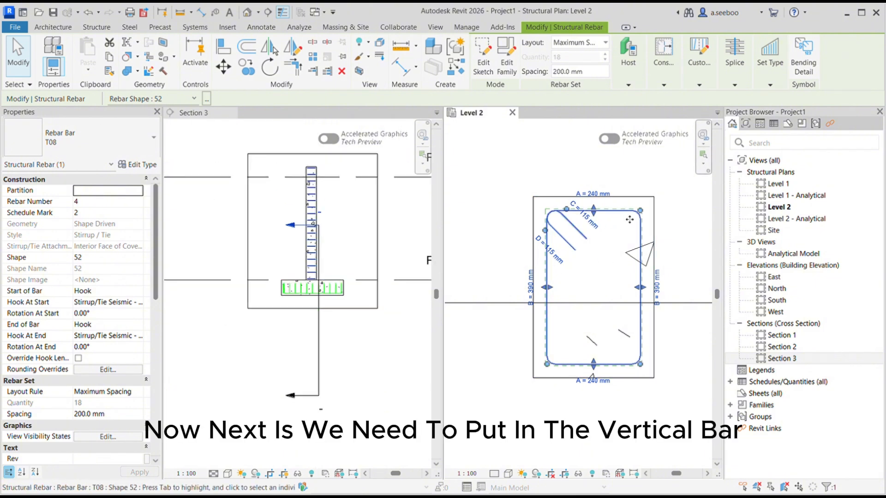
Place one vertical H12 bar of rebar shape 00, perpendicular to cover, inside the column stirrup's hooked corner in the Level 2 plan
click(645, 198)
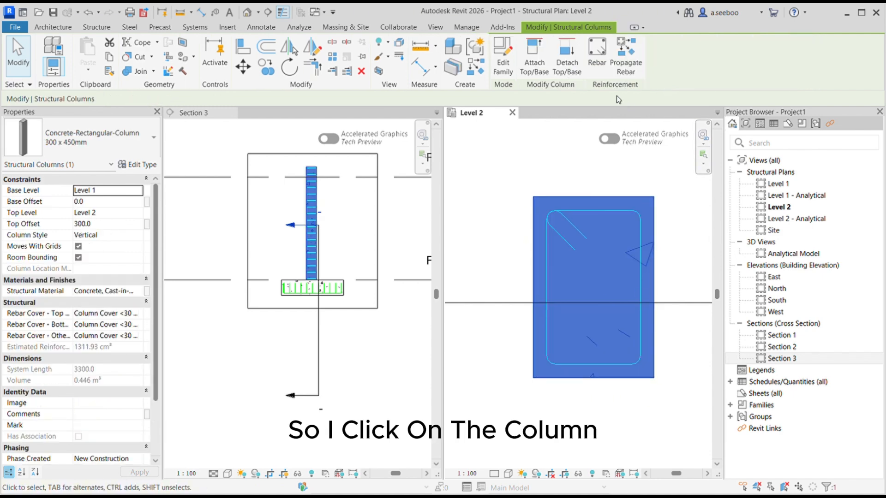
click(597, 50)
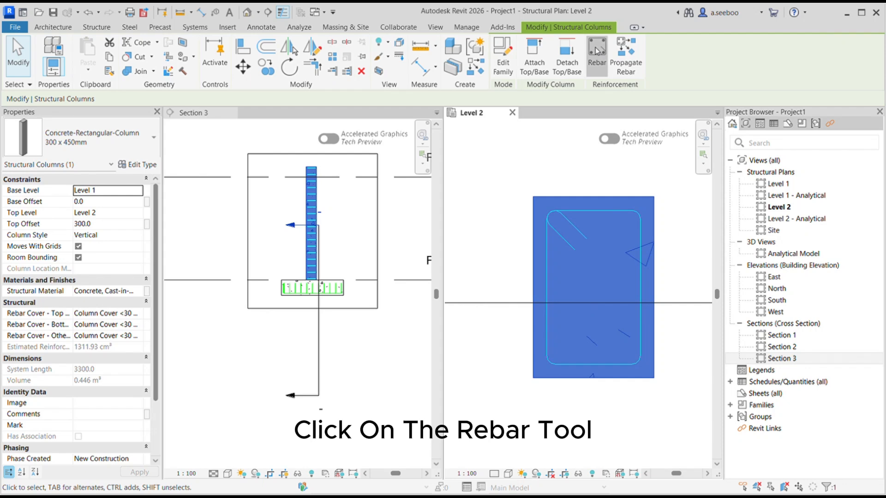
scroll(668, 317, up, 10)
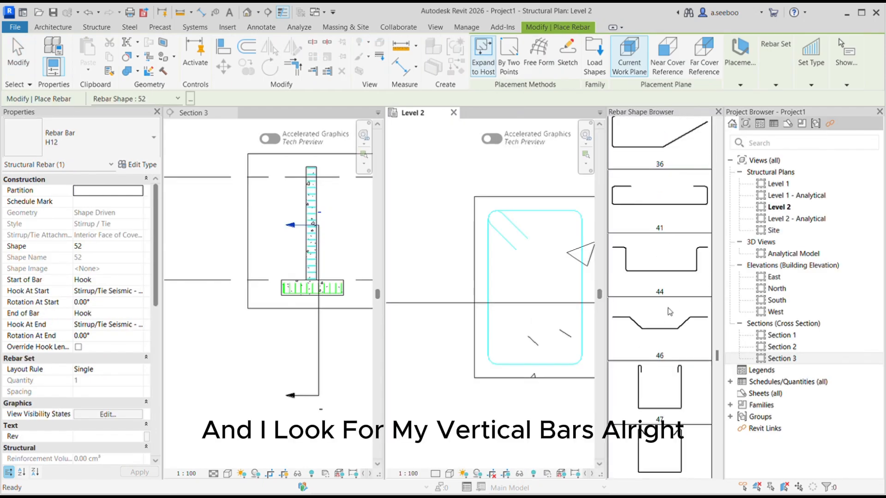
scroll(668, 317, up, 10)
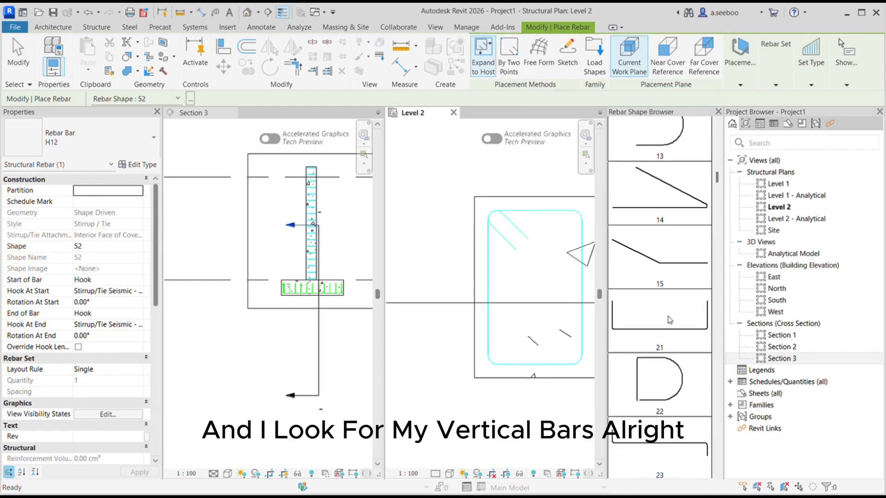
click(678, 160)
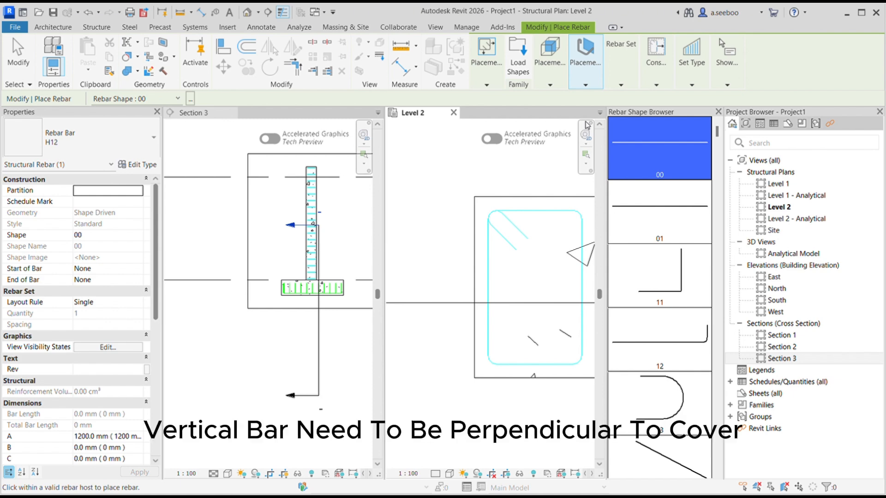
key(space)
scroll(498, 222, up, 4)
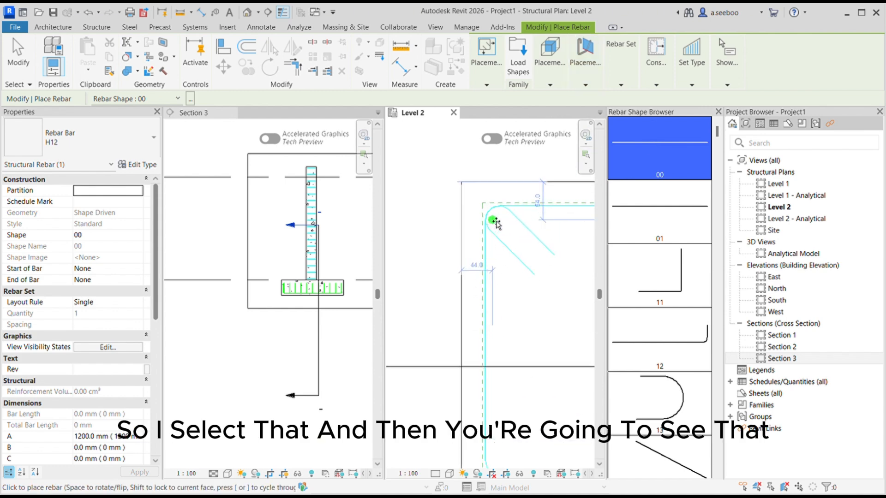
scroll(497, 223, up, 1)
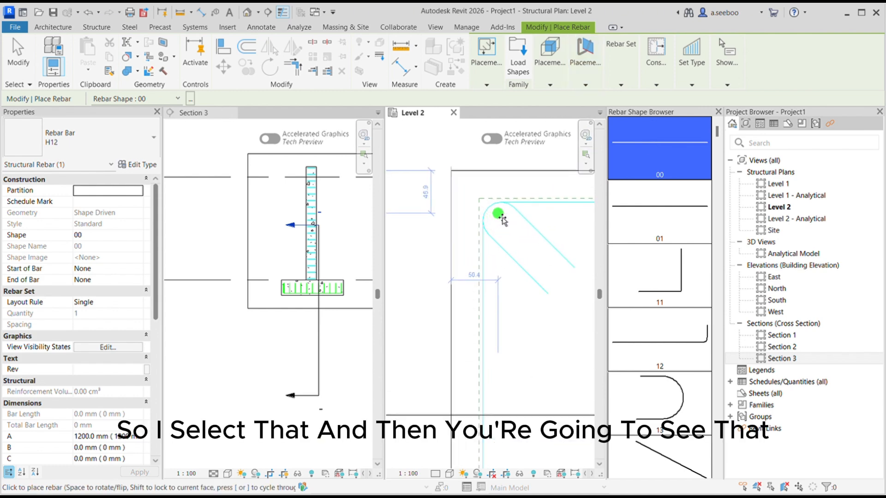
scroll(501, 226, down, 5)
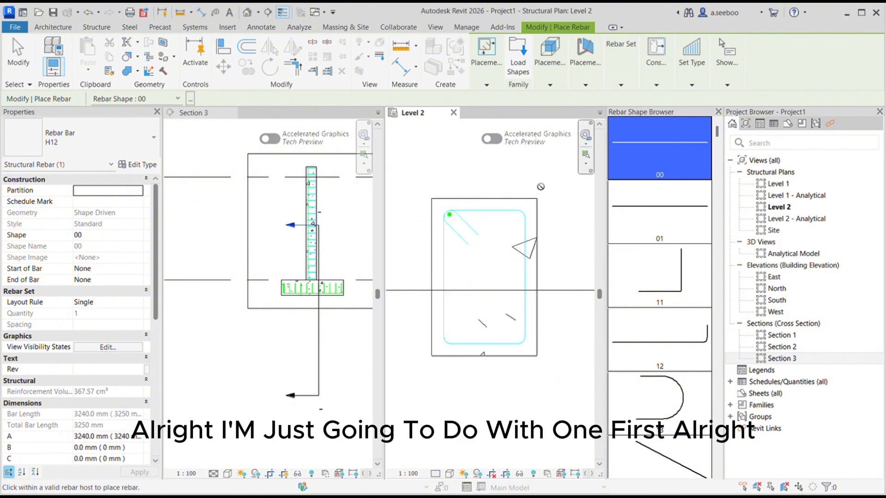
key(Escape)
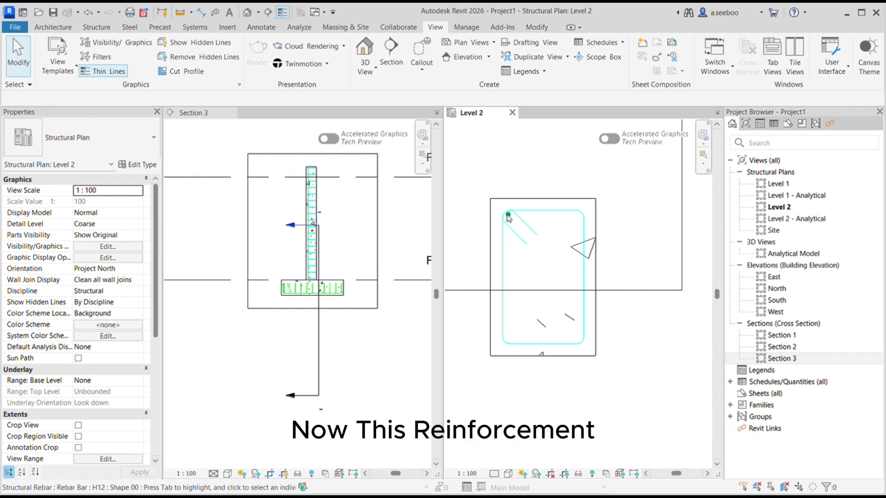
Open the sketch of the column's vertical H12 bar for editing, selecting the bar in Section 3
scroll(307, 280, up, 5)
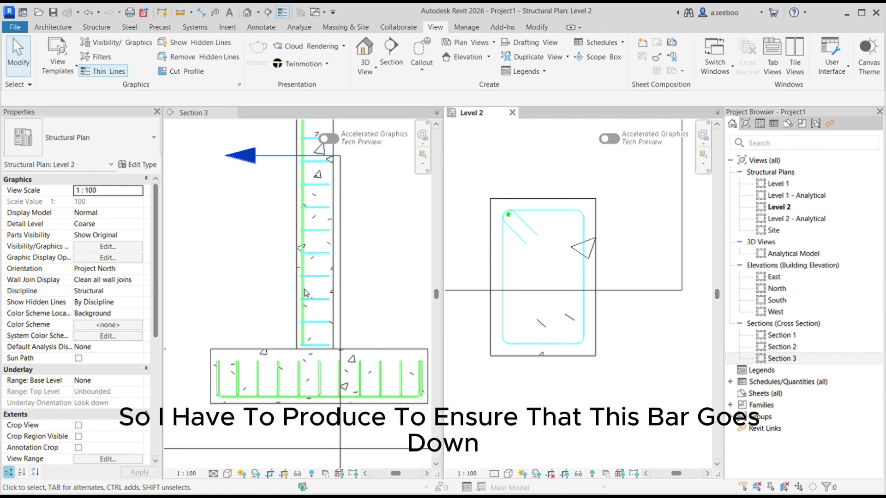
click(303, 289)
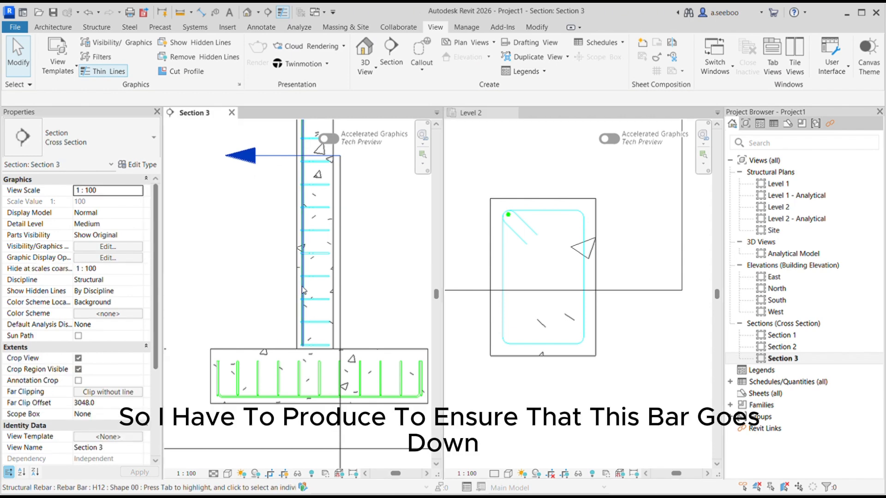
scroll(387, 275, down, 2)
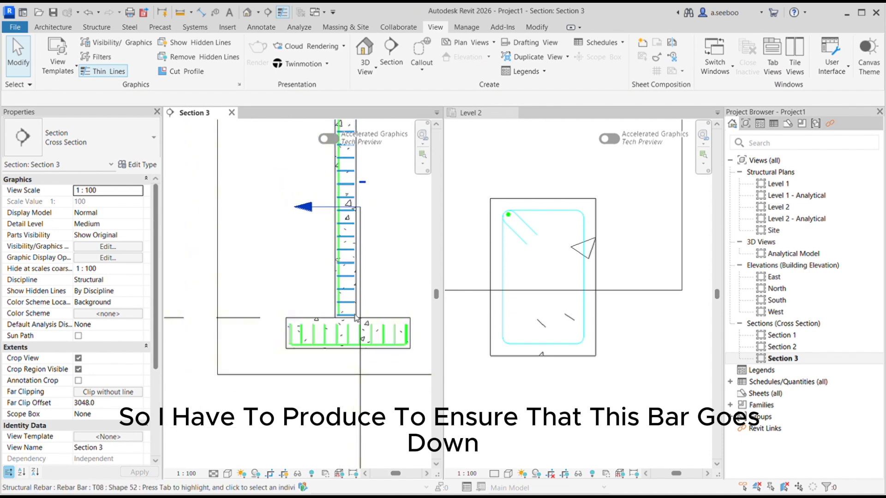
scroll(336, 269, up, 2)
click(338, 275)
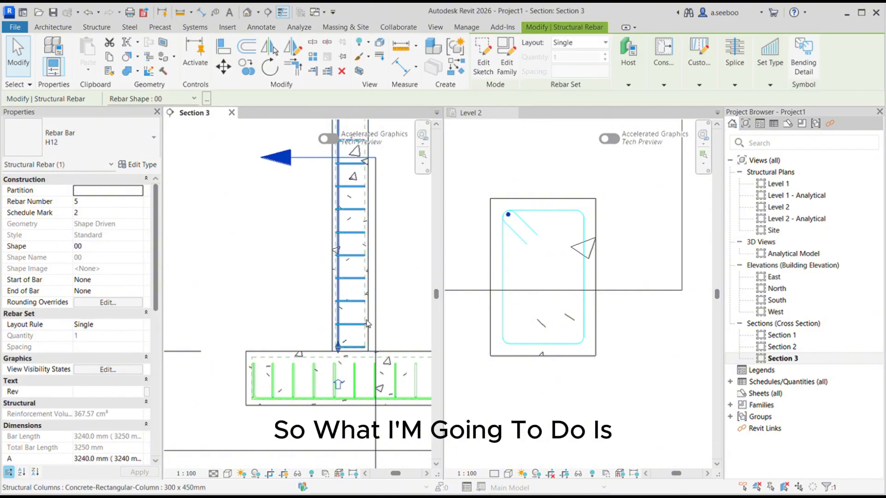
click(481, 70)
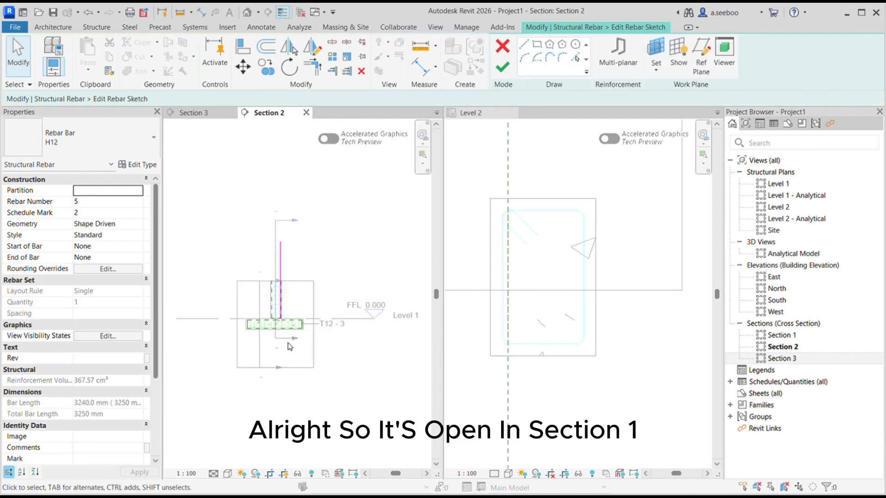
Add a 300 mm horizontal leg pointing outward from the bar's lower end and finish the rebar sketch
scroll(290, 346, up, 5)
middle_drag(363, 315, 318, 288)
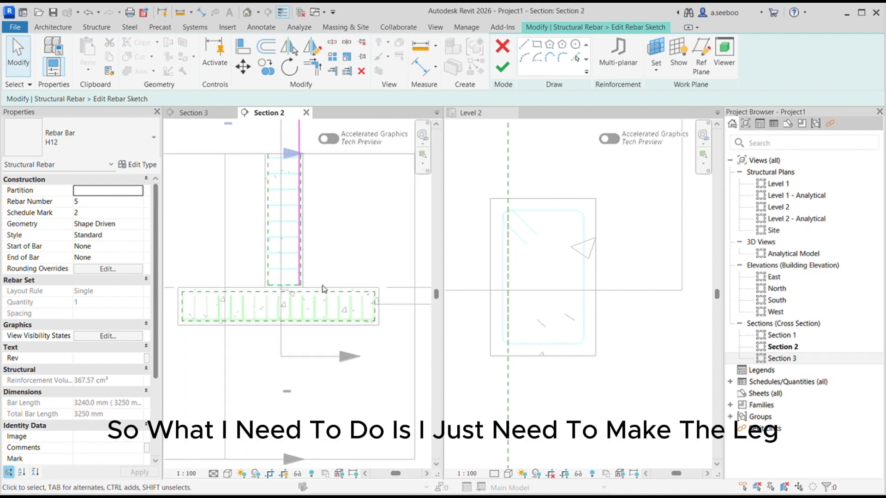
click(524, 45)
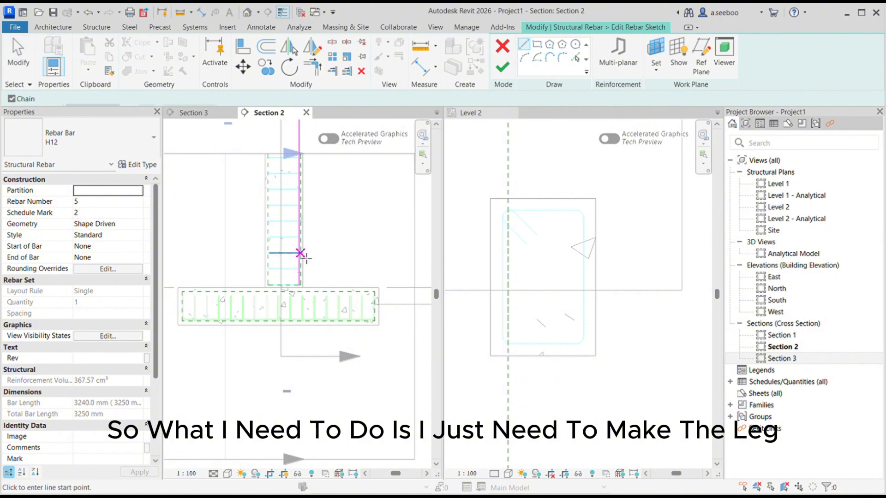
scroll(305, 289, up, 4)
scroll(318, 291, up, 3)
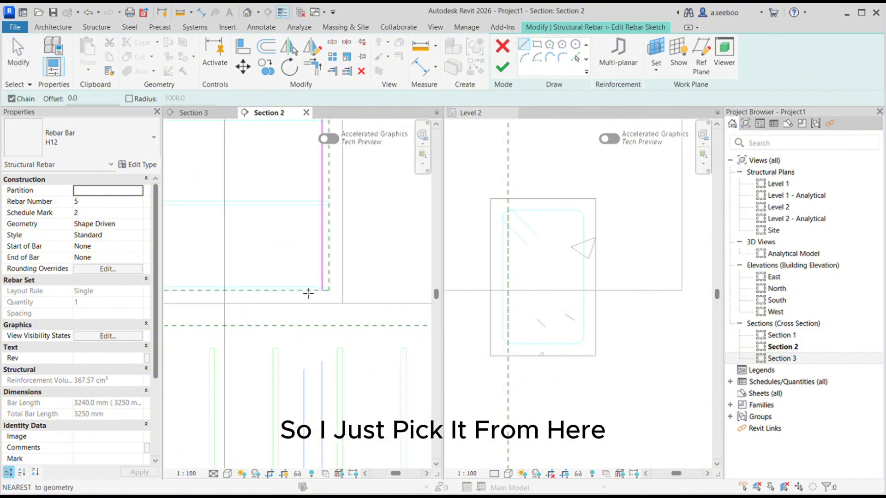
click(325, 290)
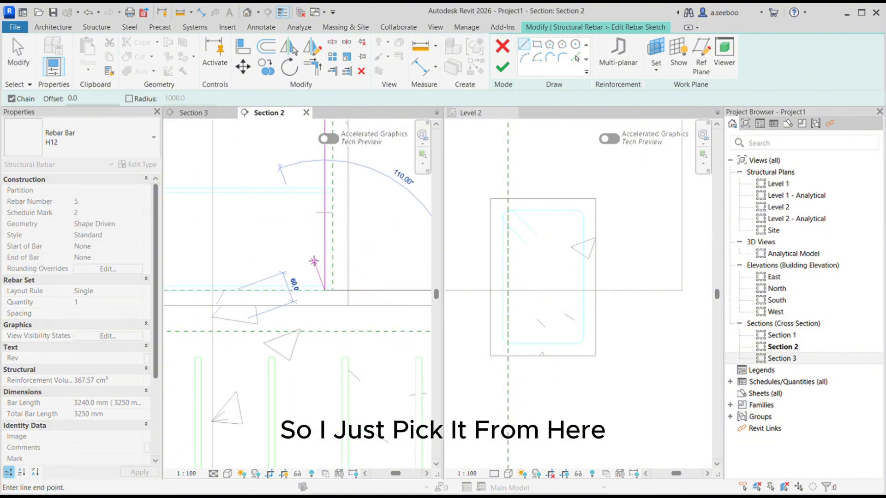
scroll(295, 249, down, 3)
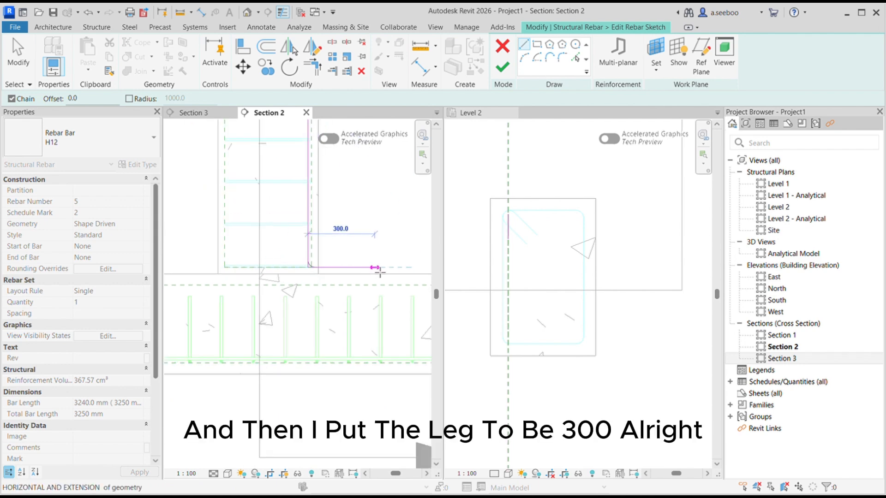
text(300)
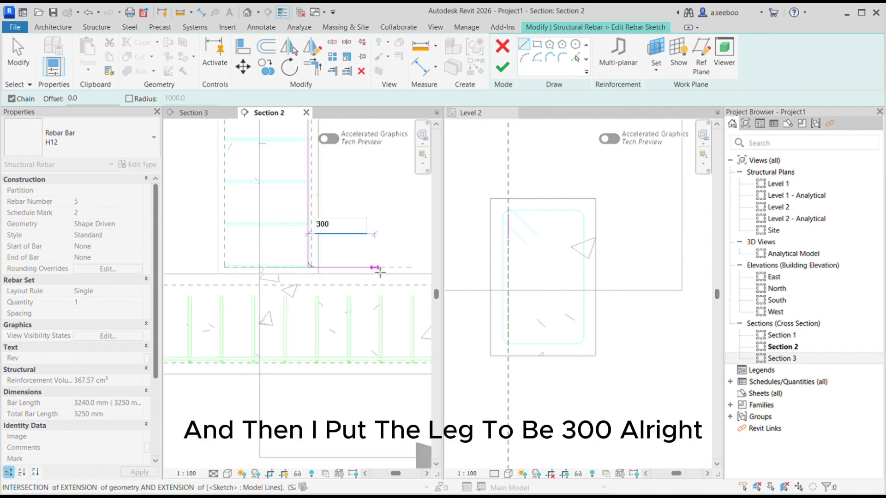
key(Return)
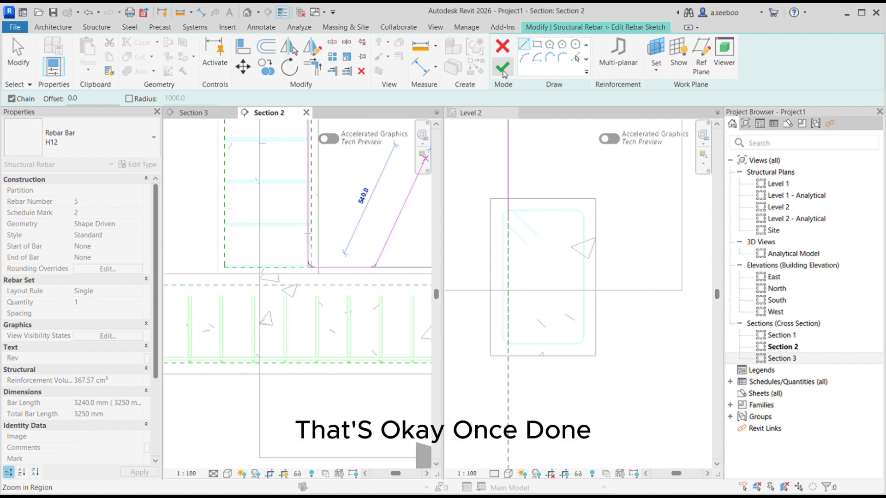
click(503, 66)
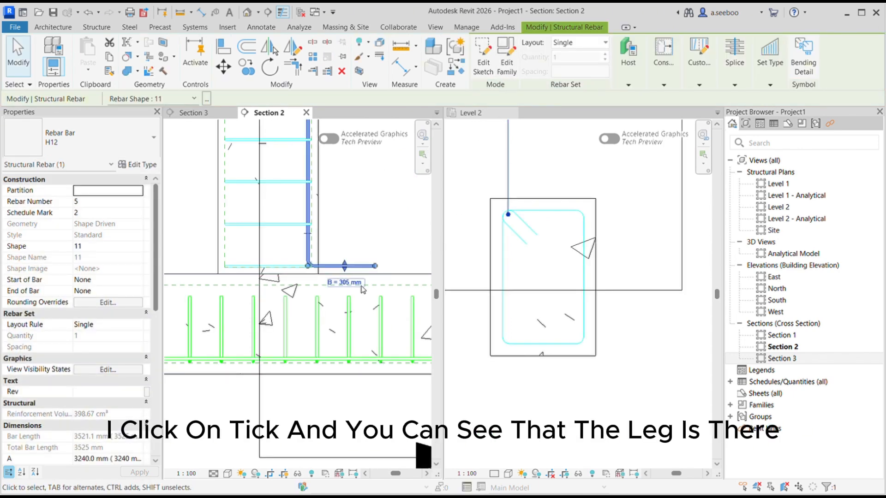
Lower the H12 bar's horizontal leg through the footing until it sits just above the bottom reinforcement
scroll(358, 276, down, 3)
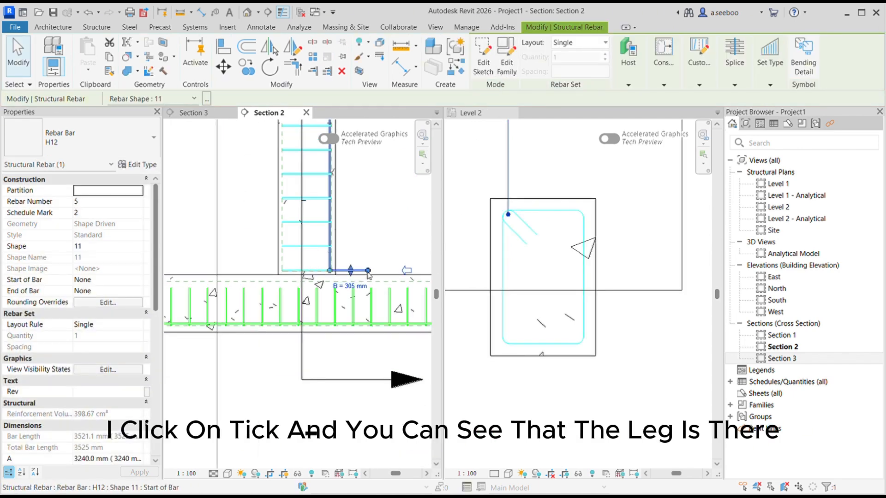
scroll(365, 272, up, 3)
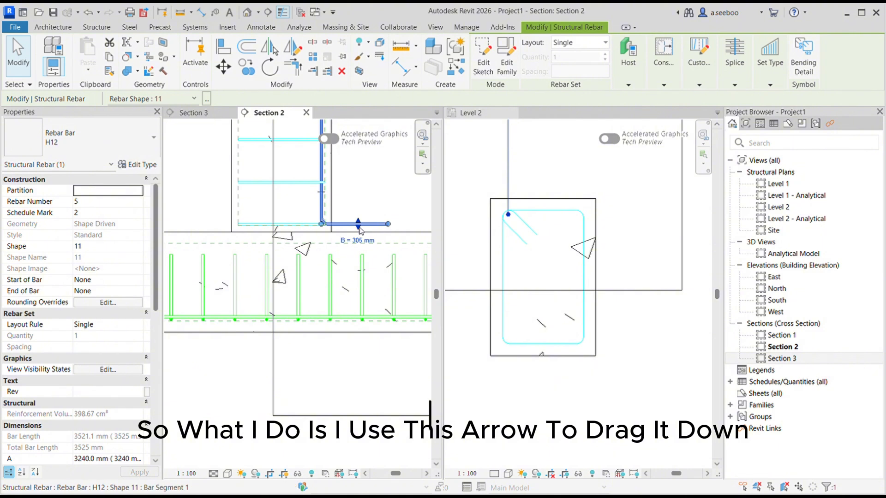
drag(359, 230, 356, 318)
scroll(364, 350, up, 2)
scroll(371, 353, up, 1)
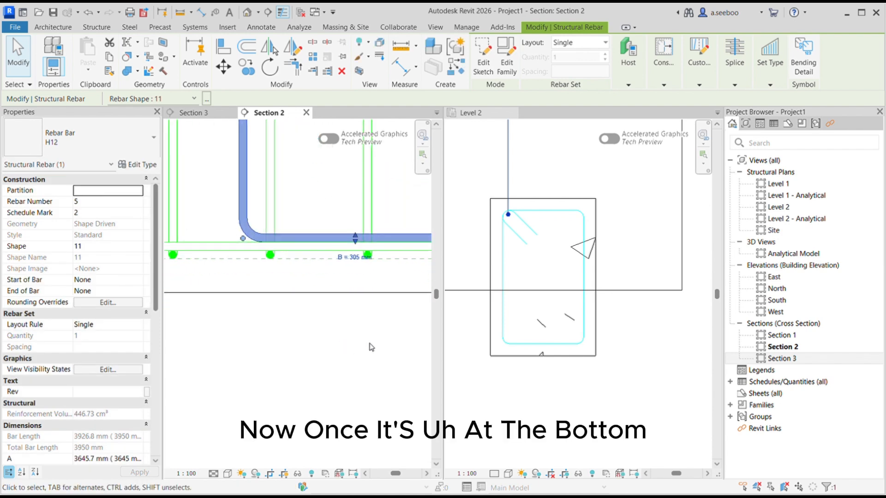
click(364, 309)
Constrain the H12 bar's bottom leg to the horizontal T12 bar segment beneath it in the footing
scroll(286, 264, down, 1)
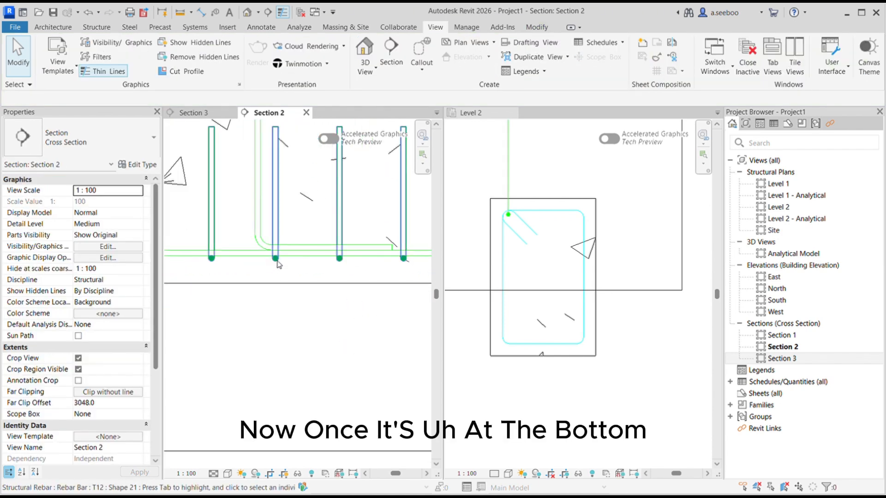
click(318, 248)
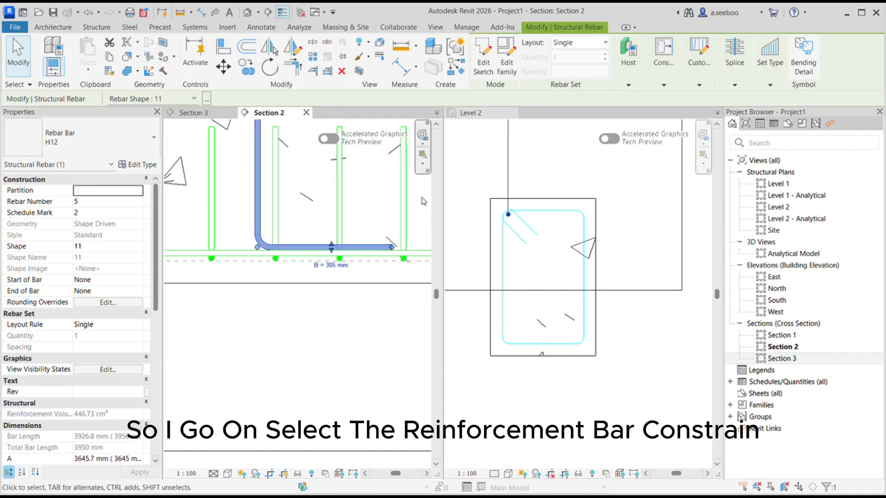
click(663, 87)
scroll(331, 268, up, 2)
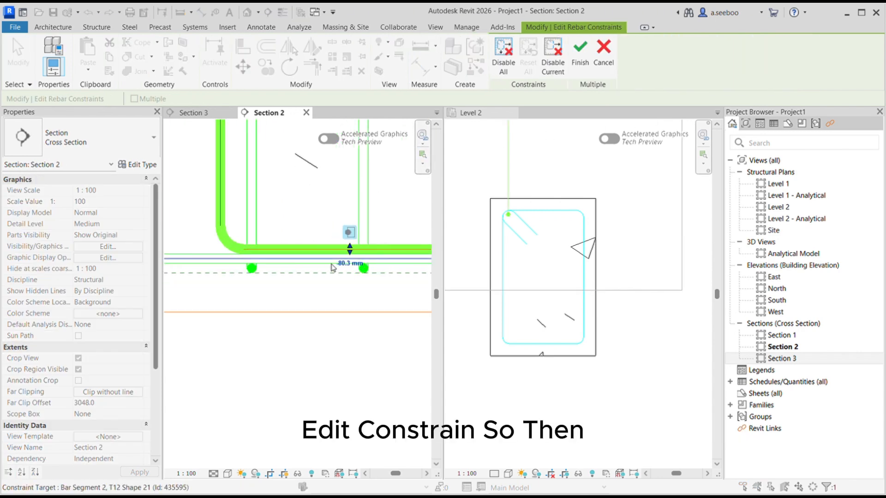
scroll(331, 268, up, 1)
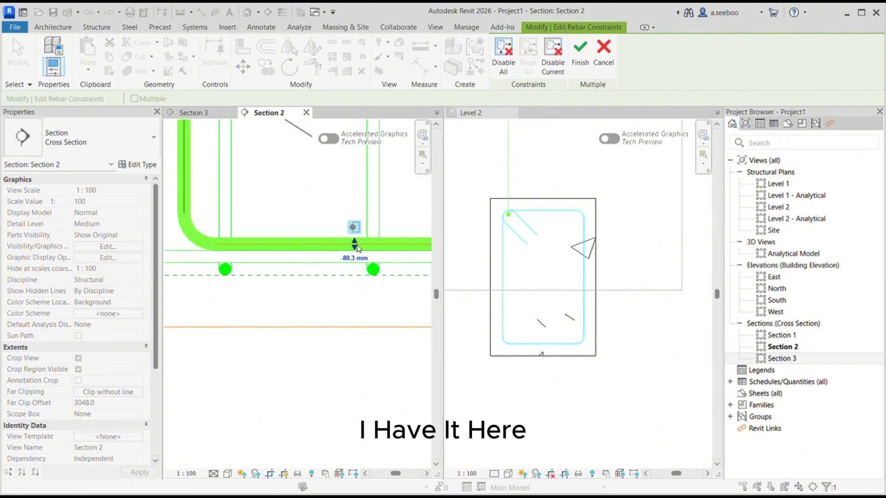
click(387, 257)
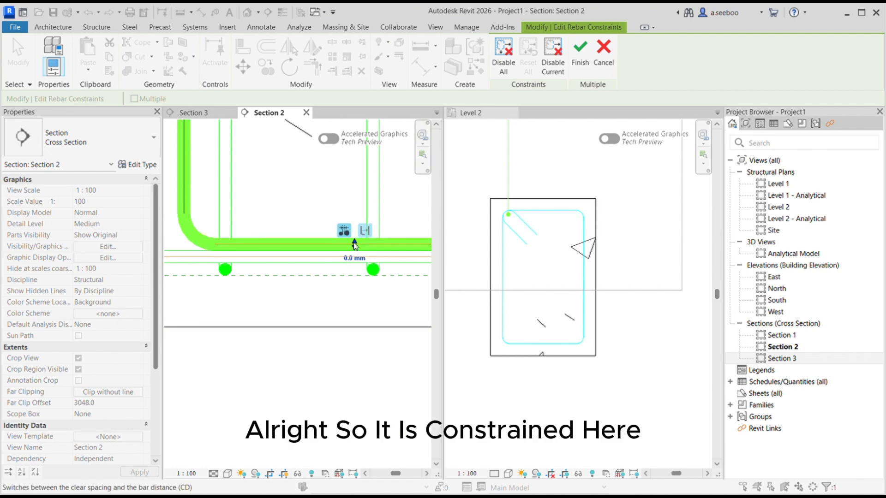
click(585, 57)
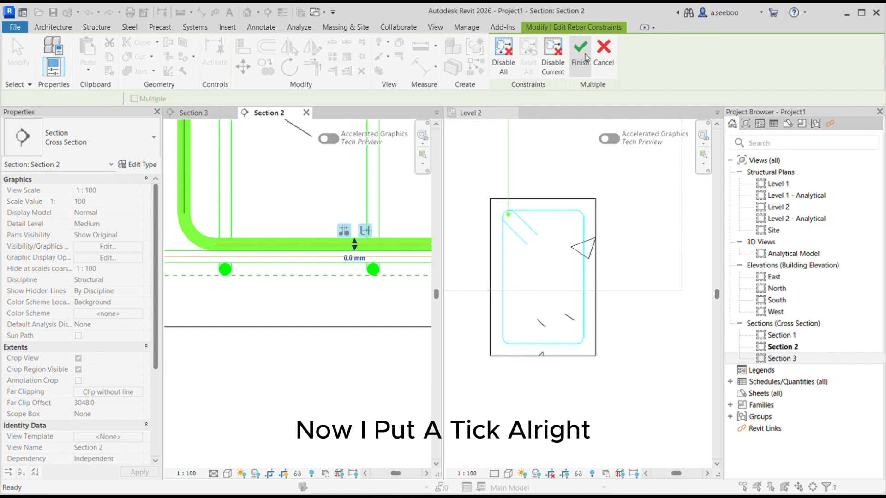
Copy the L-shaped H12 bar in the Level 2 plan to the opposite stirrup corner and the midpoint of the same short side
scroll(312, 429, down, 4)
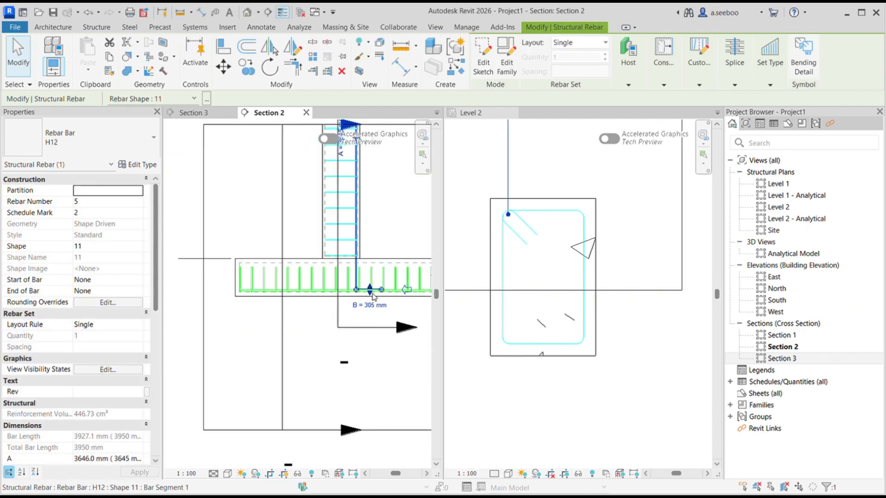
scroll(374, 295, down, 1)
scroll(468, 275, down, 2)
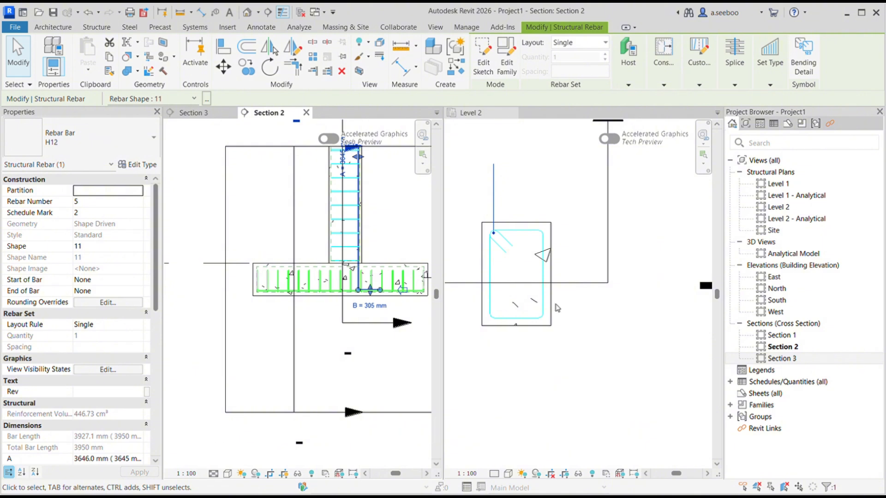
scroll(508, 227, up, 2)
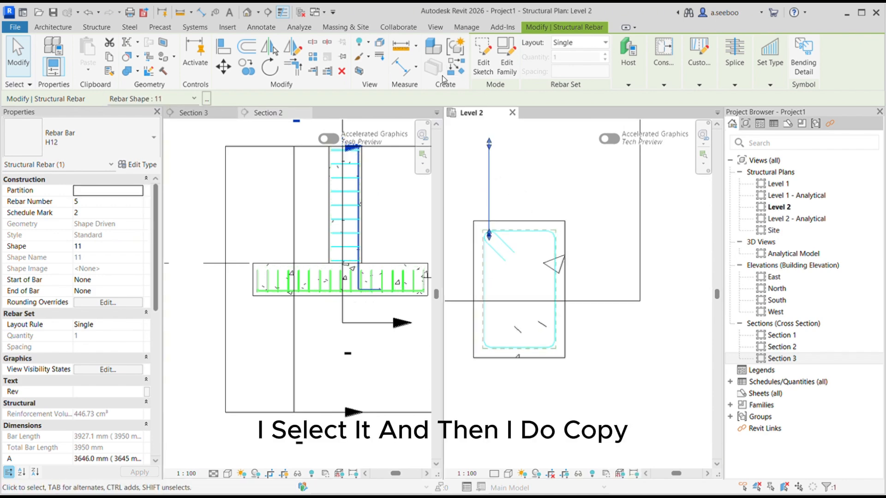
click(248, 71)
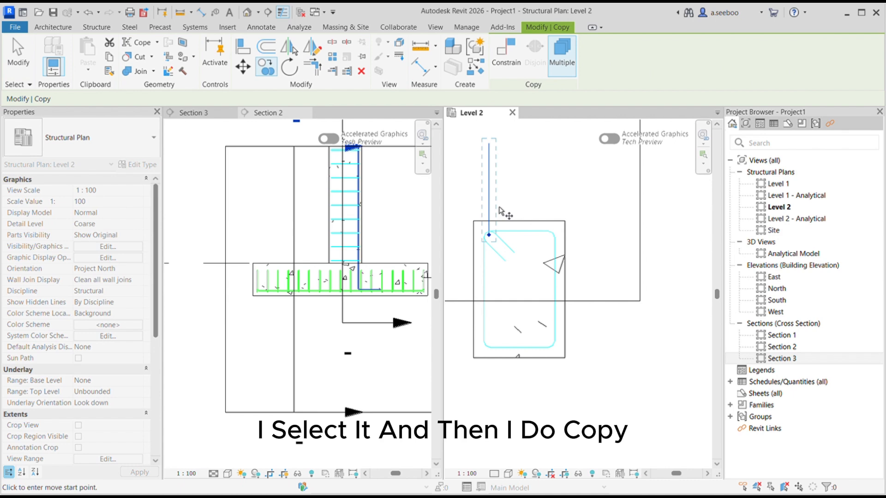
scroll(493, 234, up, 4)
click(486, 227)
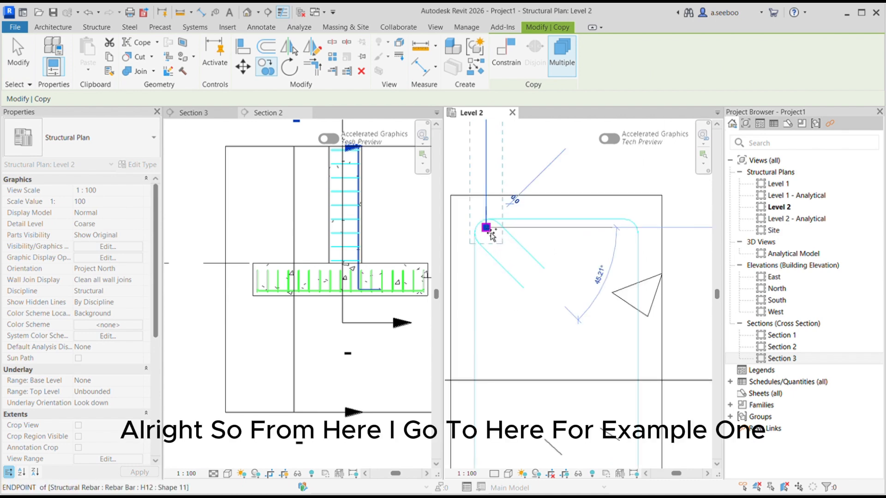
click(627, 235)
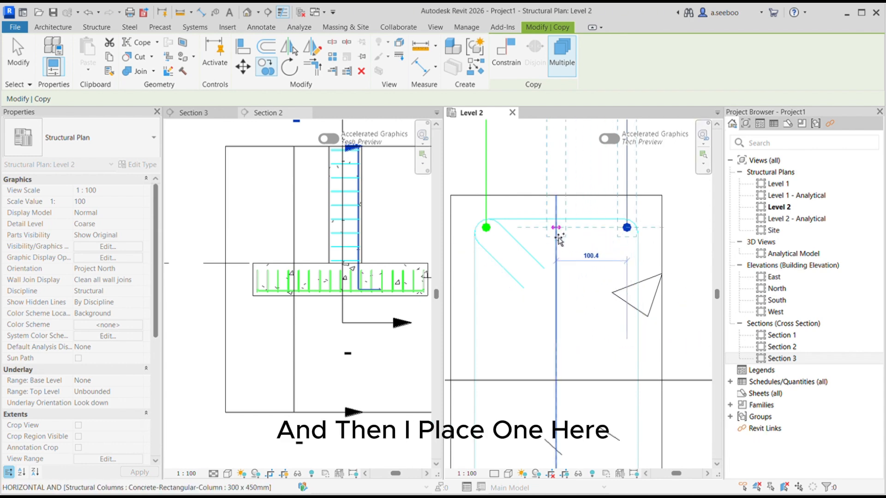
click(558, 235)
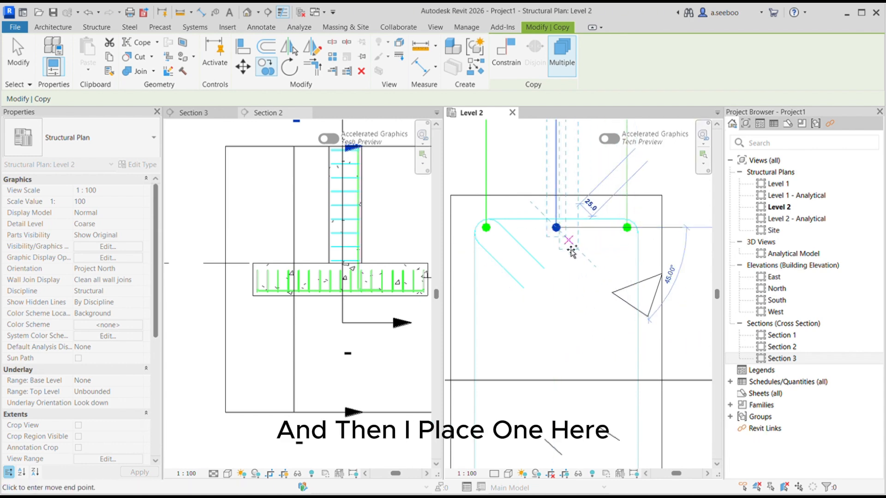
scroll(565, 246, down, 4)
key(Escape)
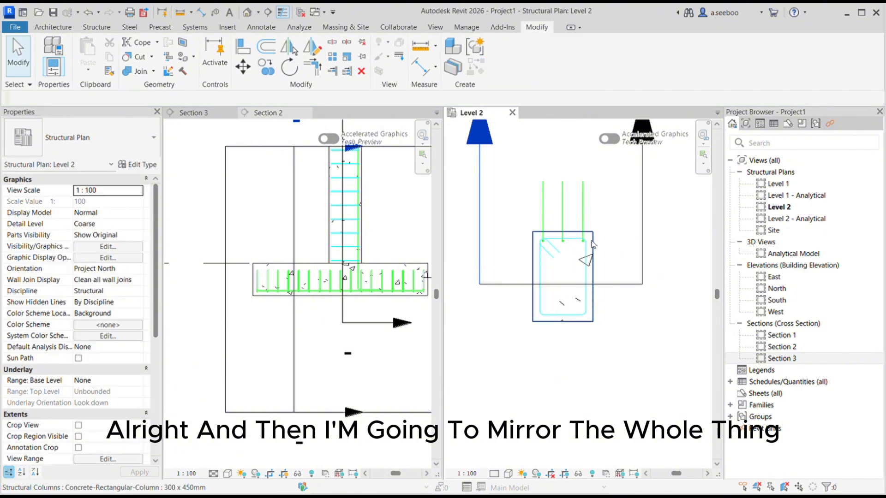
Mirror the three L-shaped H12 bars about the column's front/back centre line to the opposite short side
drag(599, 202, 528, 171)
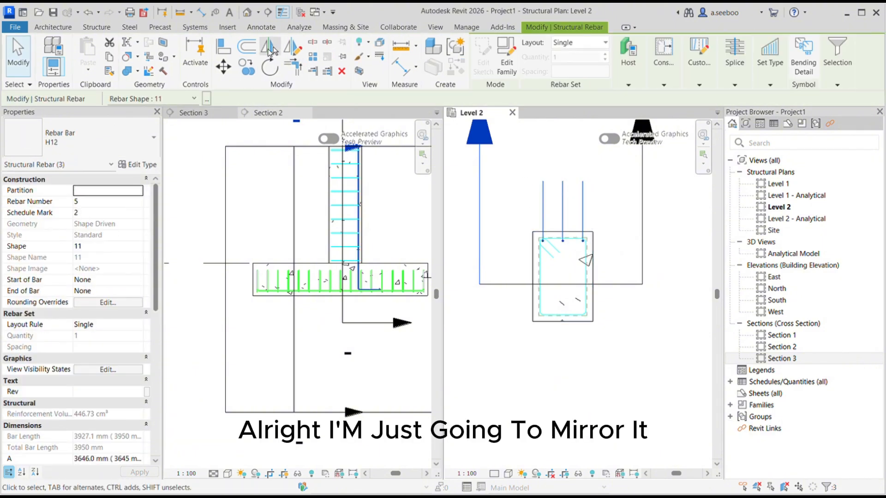
click(270, 48)
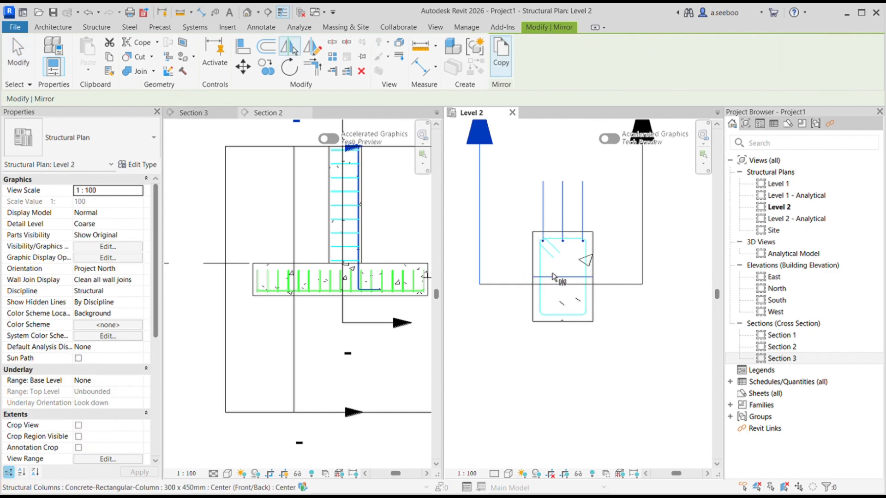
click(562, 277)
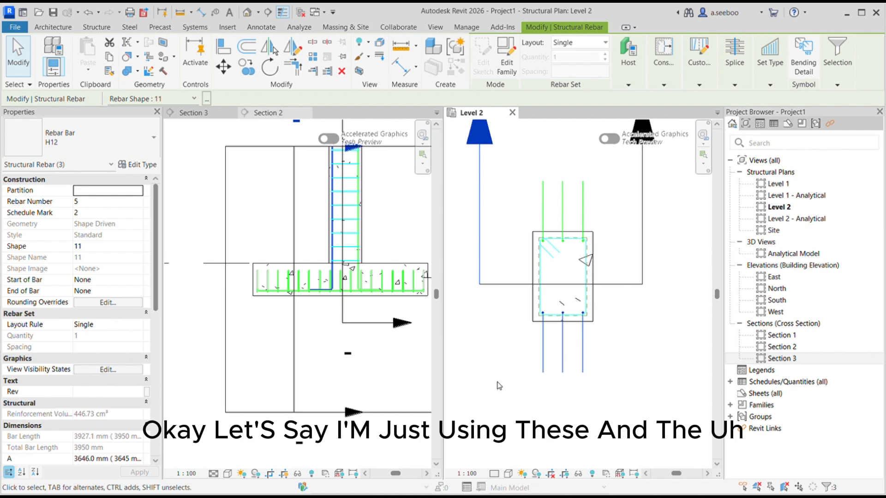
scroll(475, 273, down, 2)
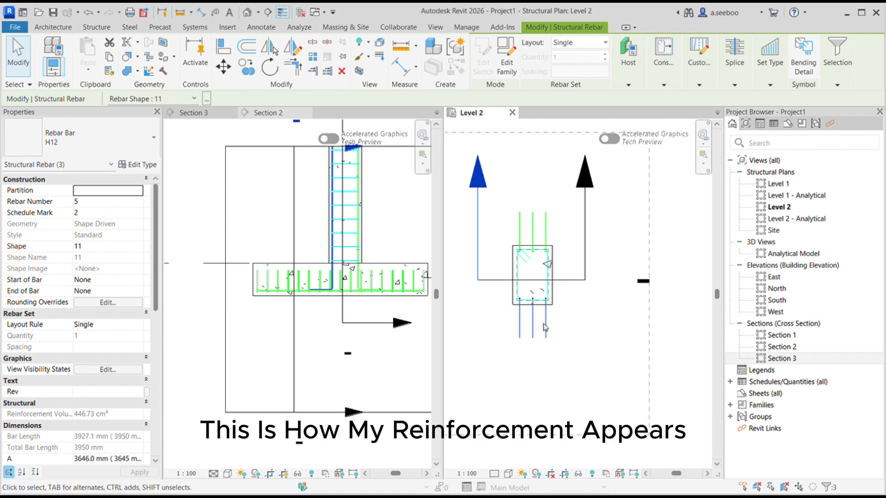
scroll(389, 301, up, 5)
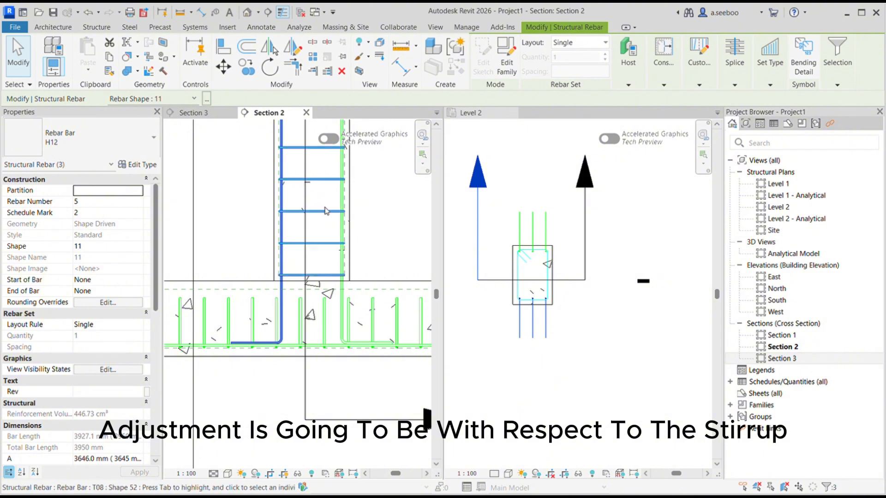
Extend the T08 stirrup set's lower end through the footing to just above the bottom reinforcement
click(323, 244)
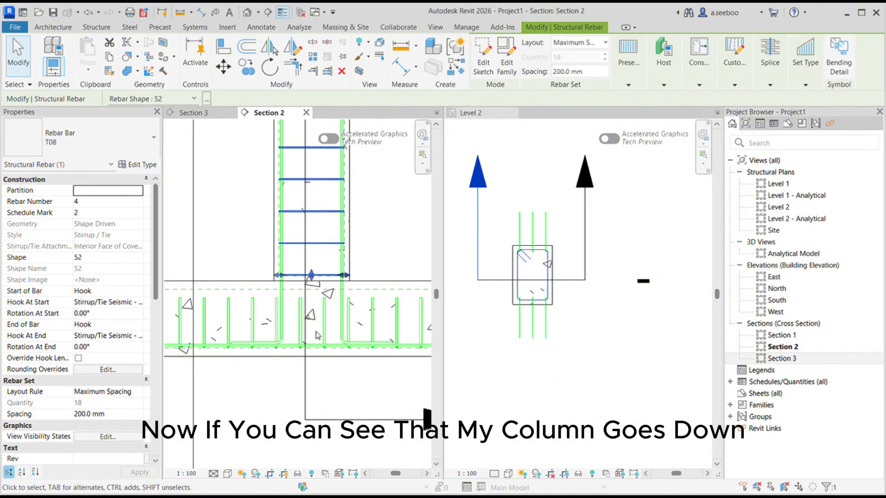
drag(311, 275, 316, 337)
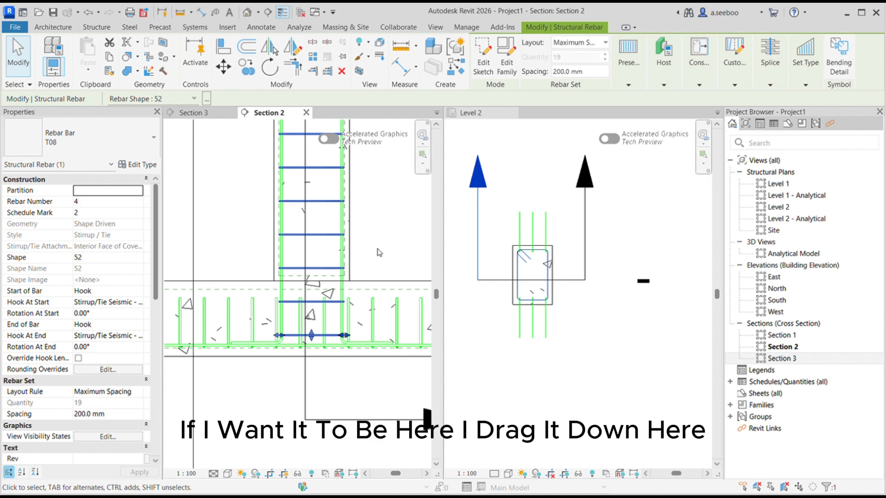
Extend the upper edge of Section 2's crop region above the column so its full height shows
scroll(379, 252, down, 4)
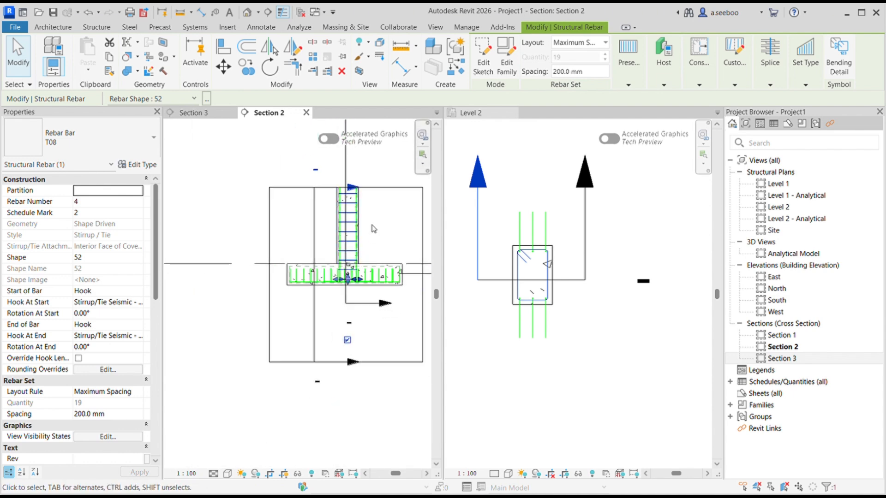
click(389, 189)
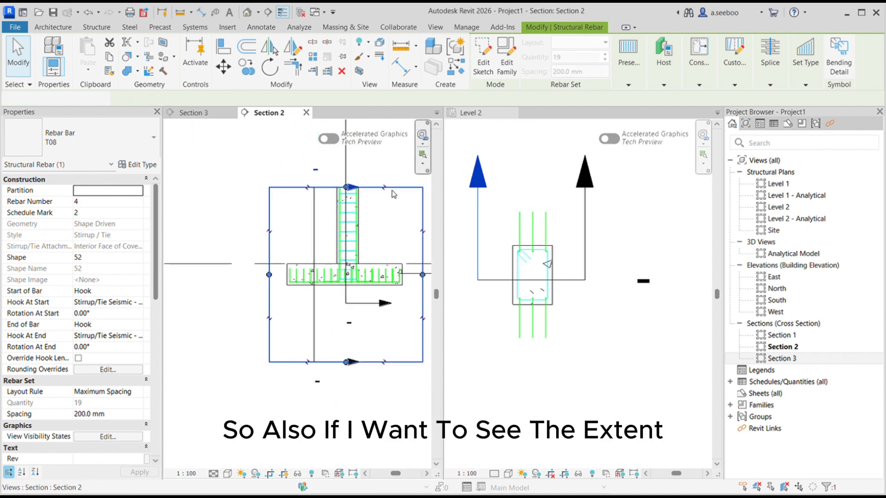
middle_drag(365, 246, 311, 365)
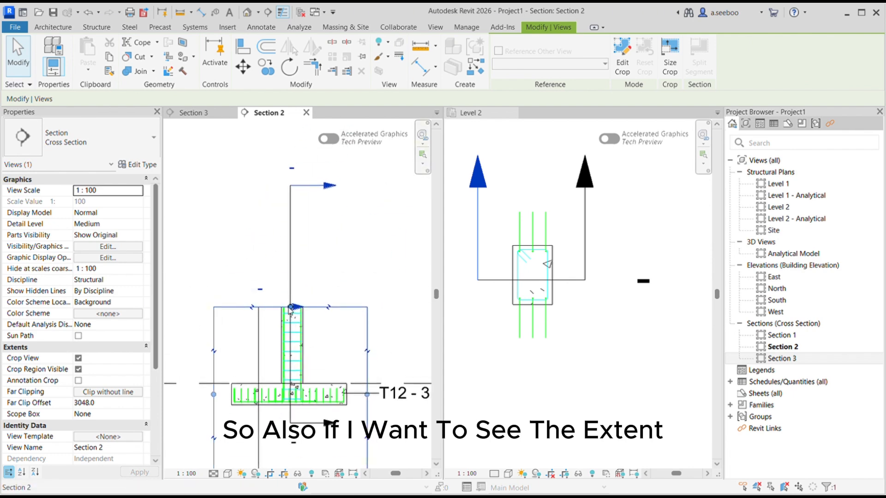
drag(291, 309, 290, 160)
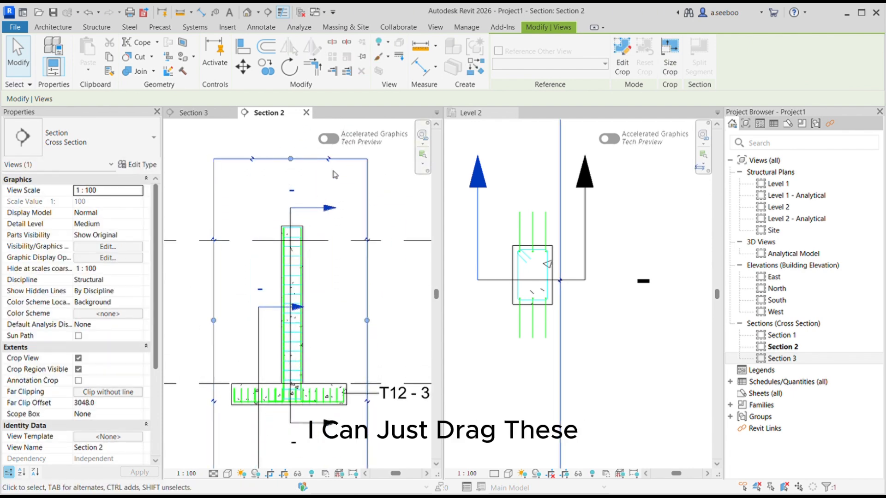
Lower the upper end of the T08 stirrup set slightly below the column's top cover line
middle_drag(347, 294, 371, 258)
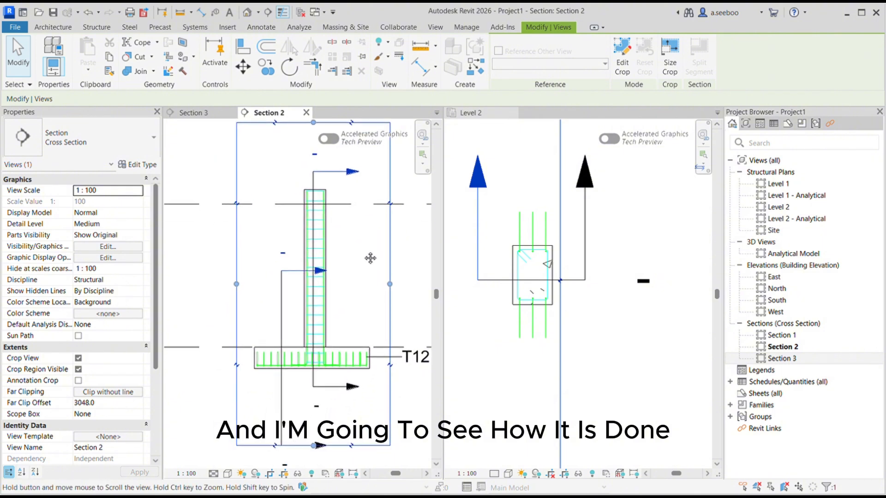
scroll(342, 198, up, 5)
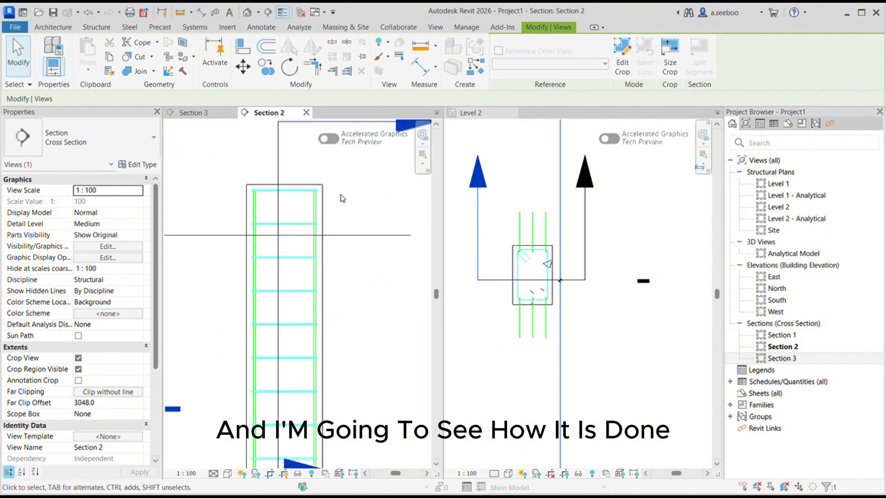
scroll(343, 199, up, 1)
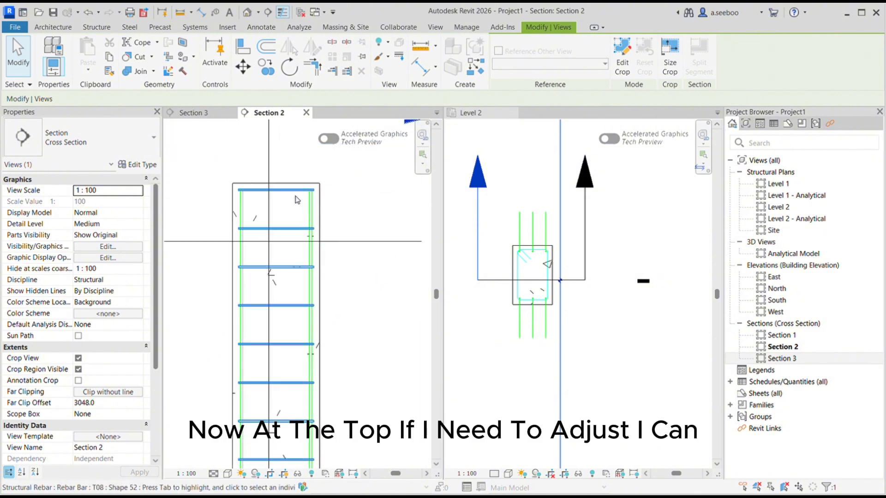
click(296, 194)
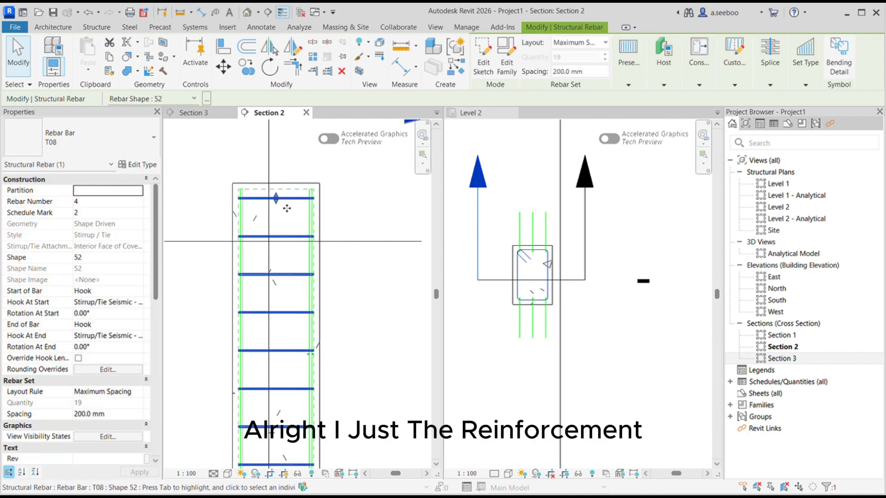
Edit the sketch of the H12 bar on the column's right face, adding a horizontal top leg about 280 mm long across the column
middle_drag(300, 216, 340, 219)
scroll(355, 196, up, 2)
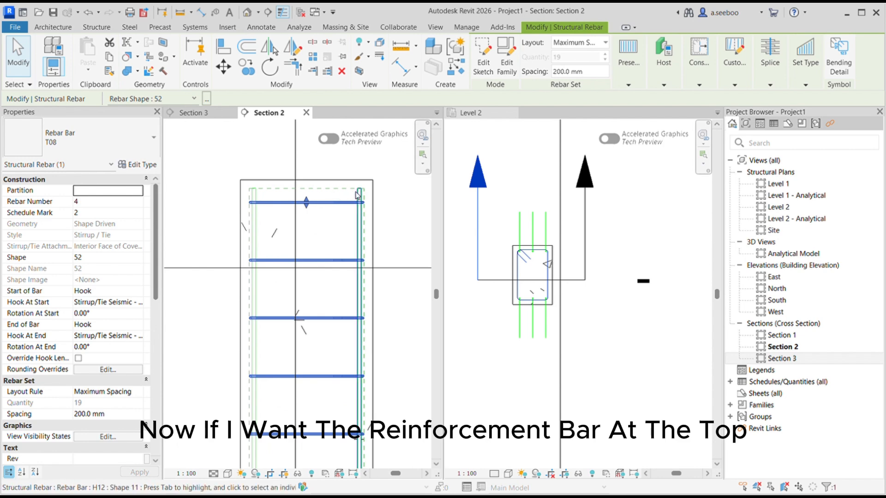
click(360, 196)
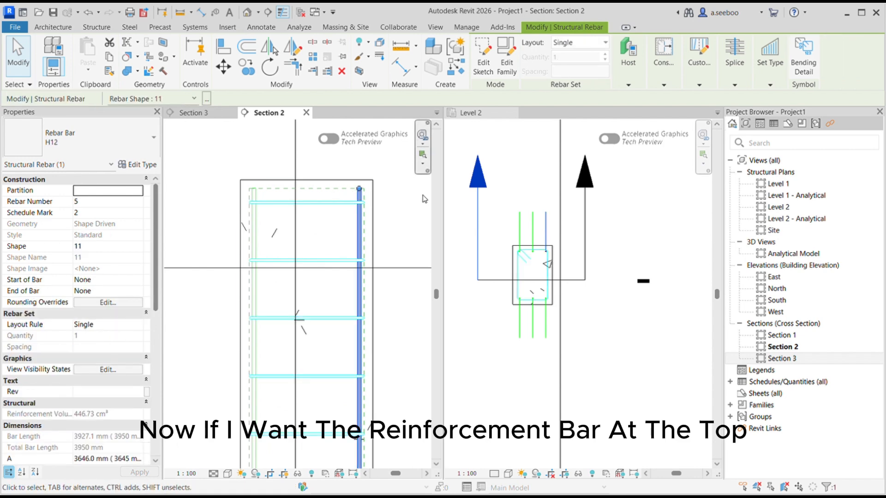
click(484, 67)
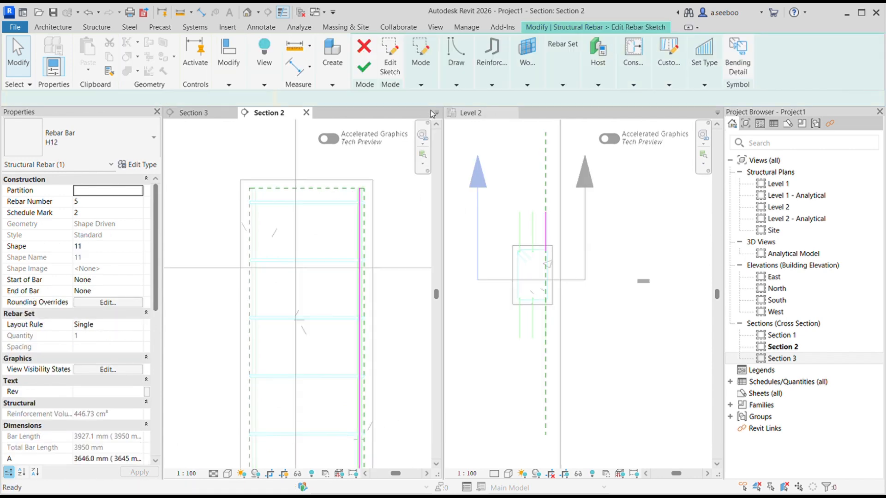
click(525, 45)
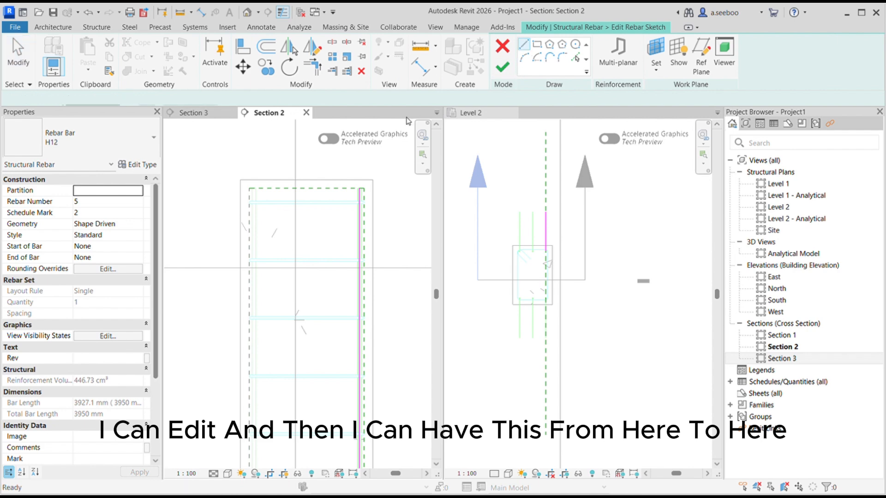
click(360, 189)
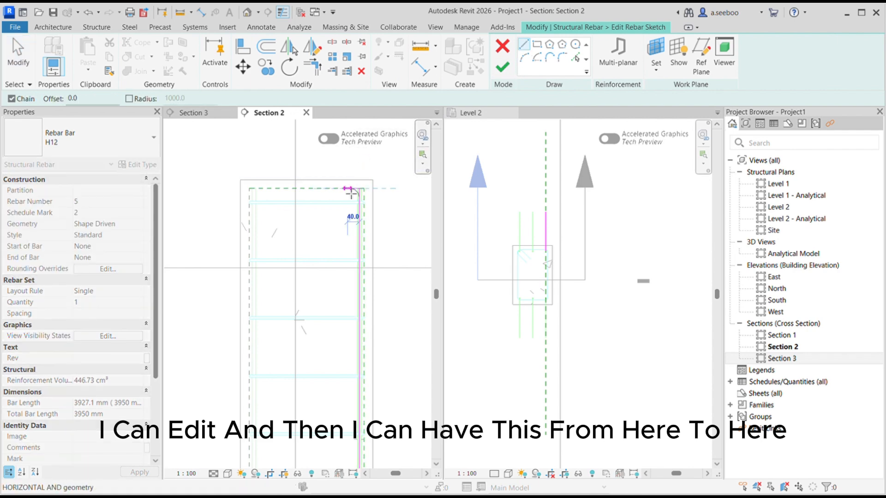
click(278, 189)
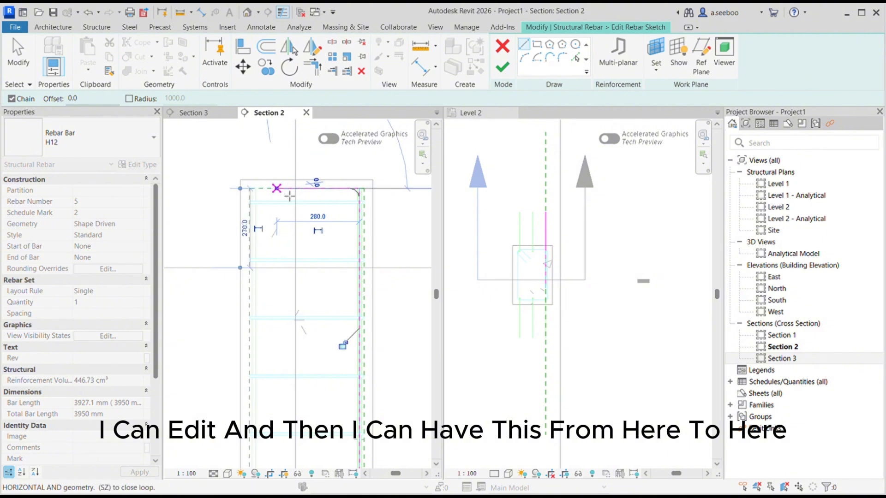
click(503, 69)
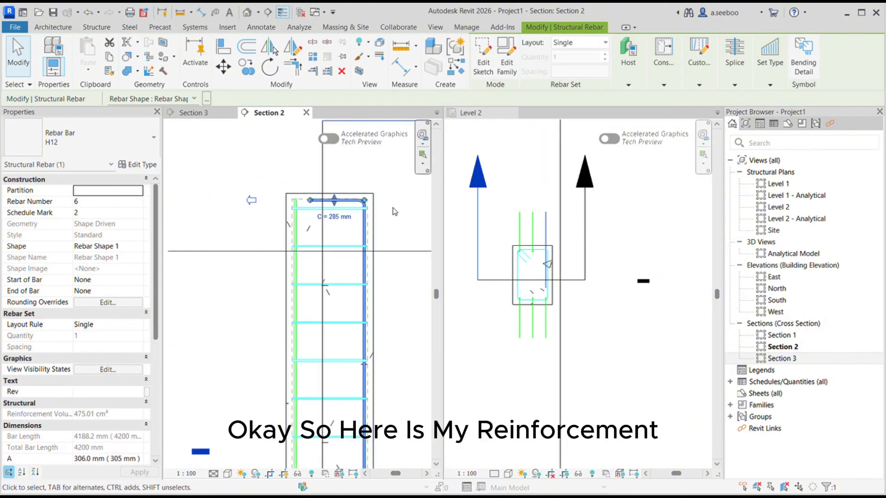
scroll(393, 211, down, 3)
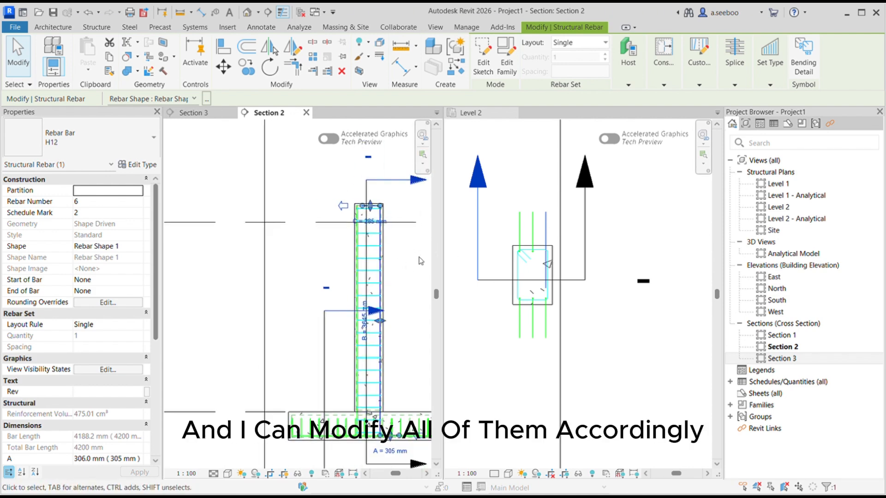
middle_drag(358, 279, 285, 249)
click(354, 270)
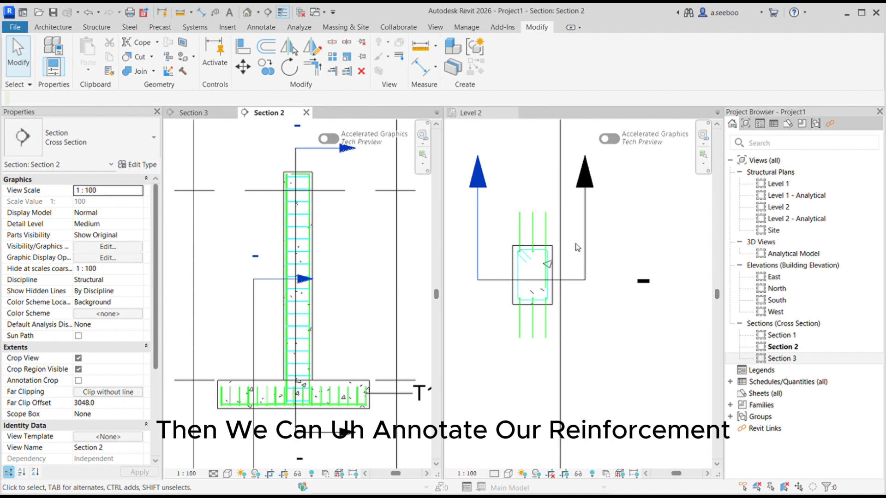
scroll(554, 297, up, 3)
scroll(545, 295, up, 1)
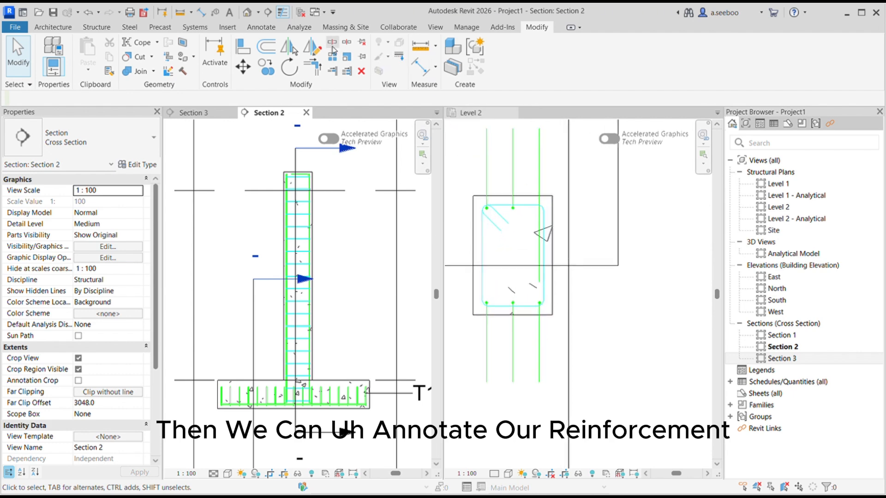
click(266, 28)
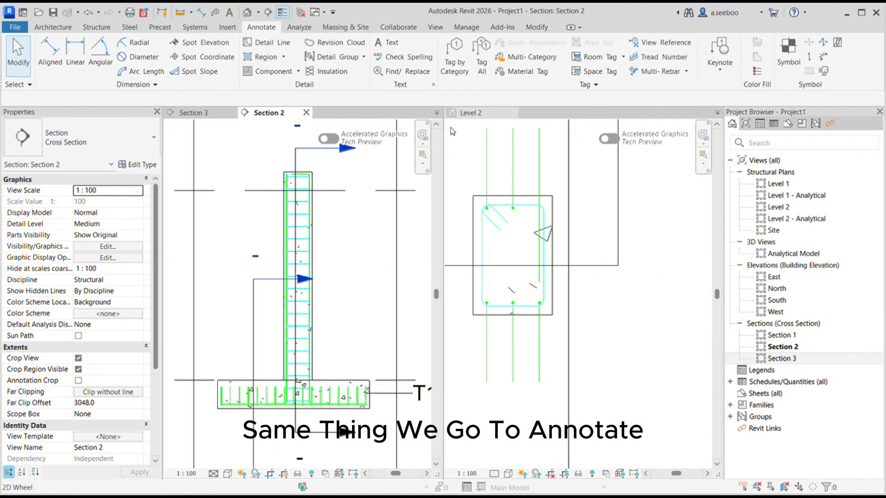
click(459, 76)
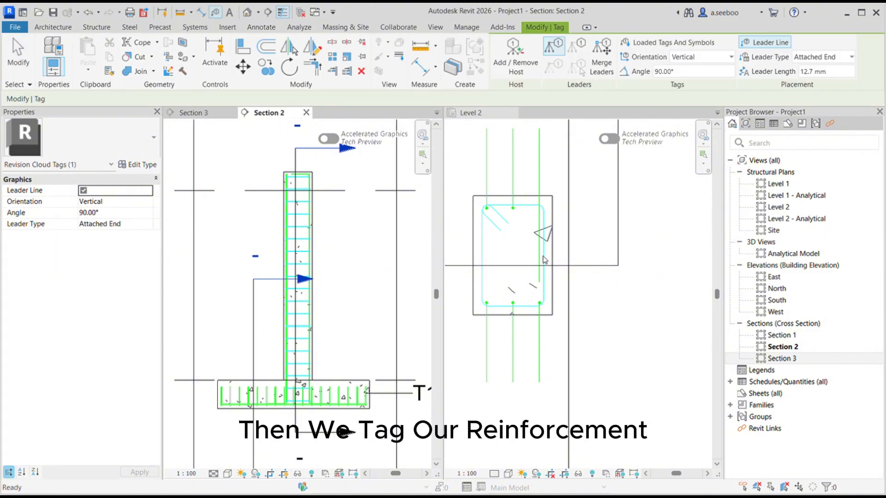
click(261, 27)
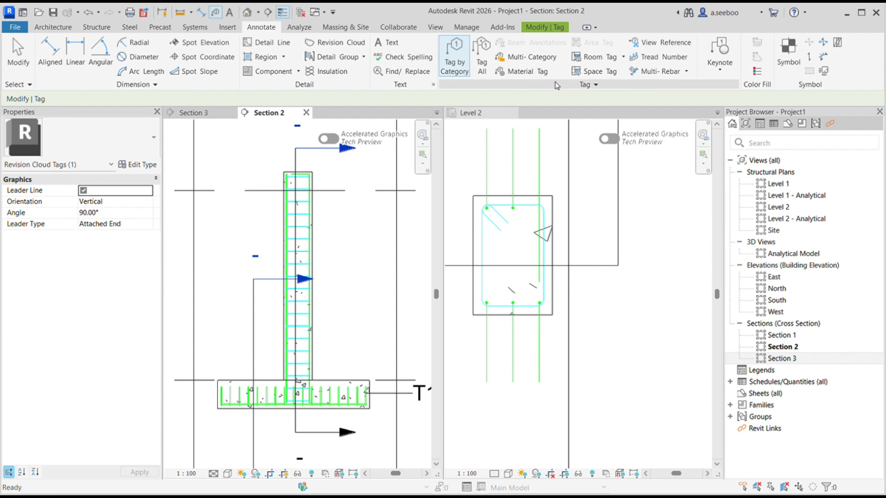
click(659, 71)
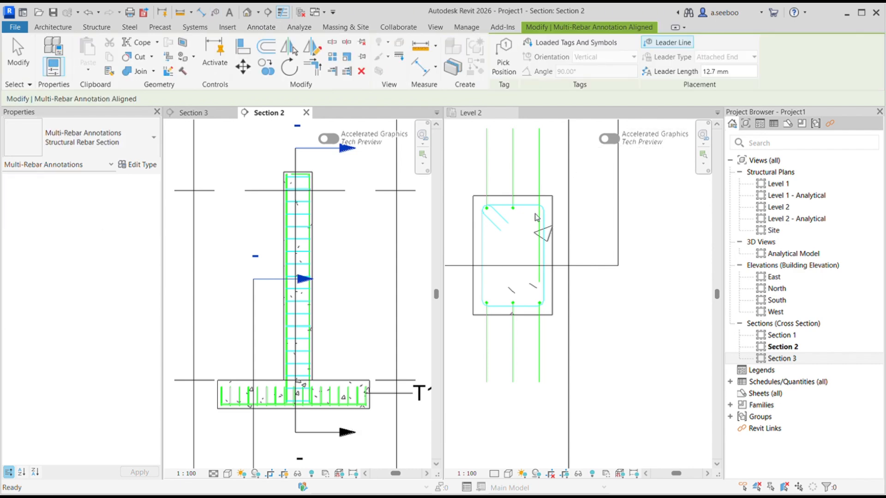
click(550, 239)
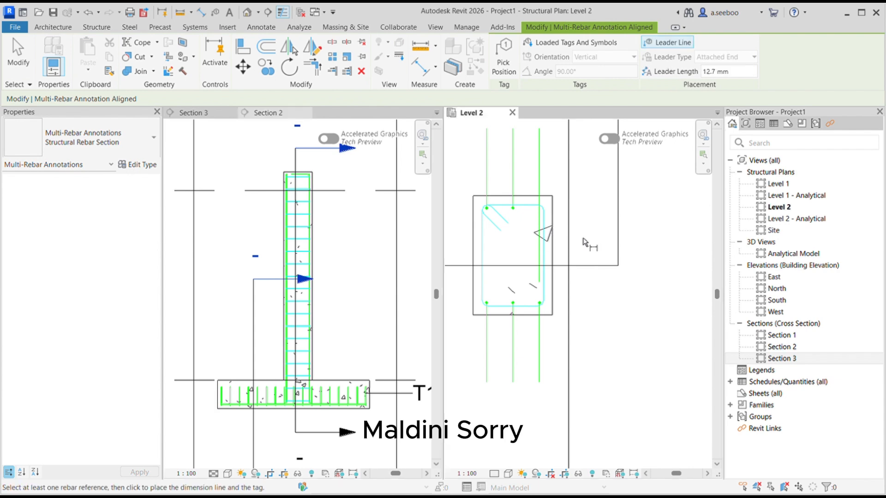
Tag the column's T08 stirrup by category in the Level 2 plan, with an attached-end leader
click(261, 28)
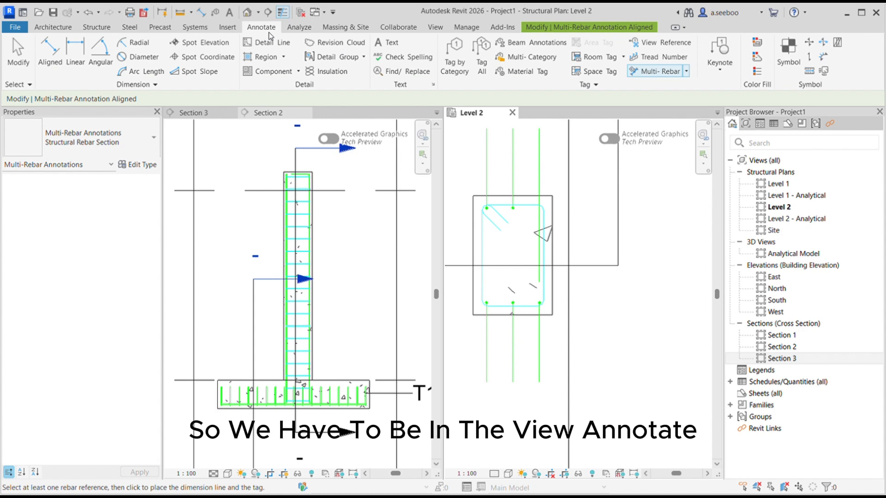
click(454, 58)
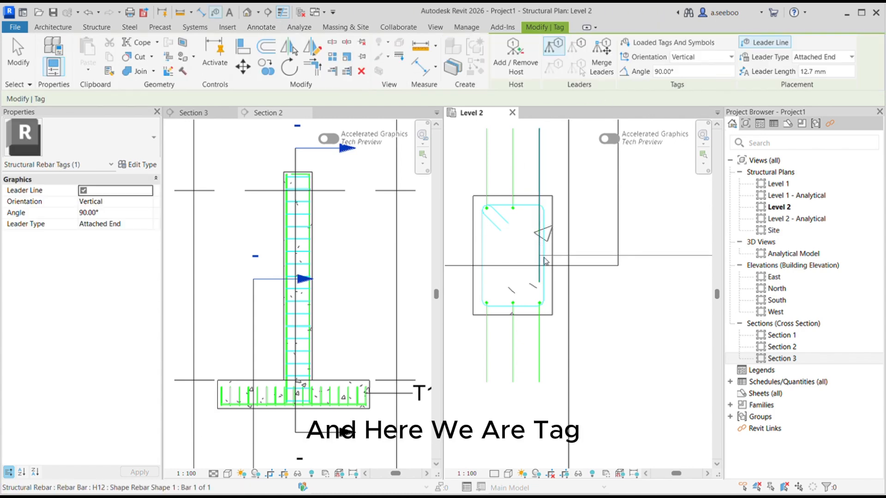
click(547, 273)
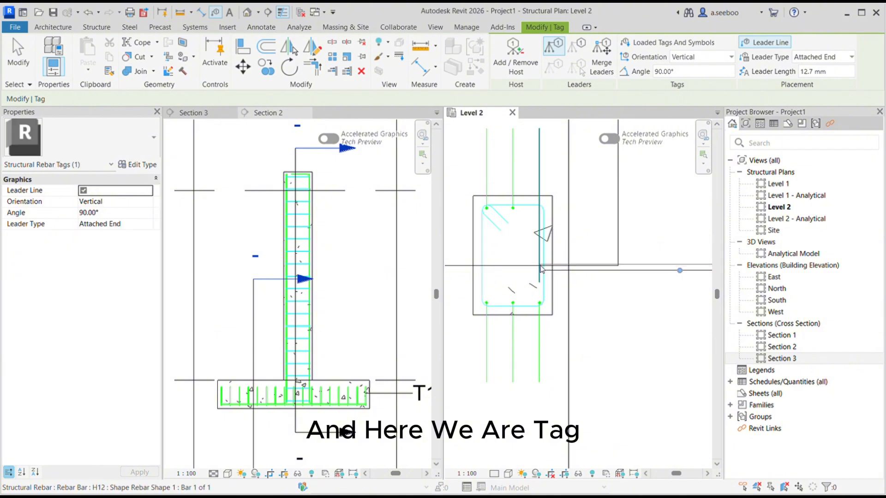
scroll(544, 271, down, 4)
scroll(634, 276, up, 2)
middle_drag(619, 275, 534, 259)
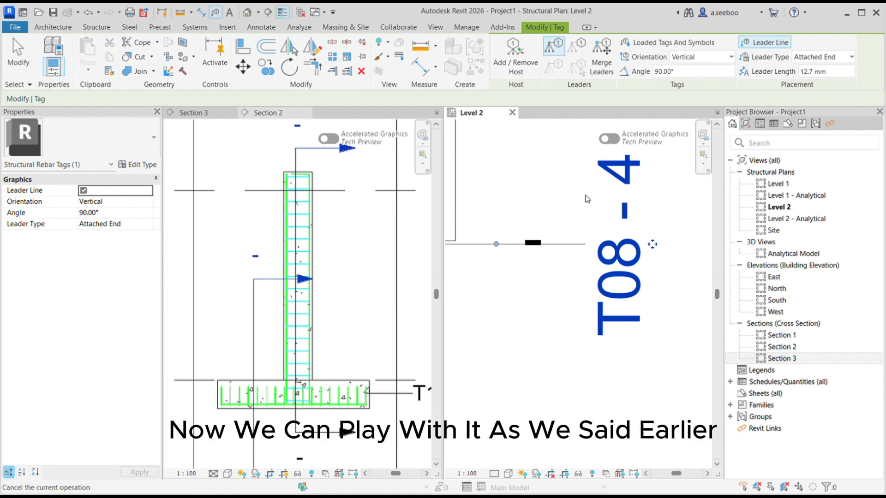
key(Escape)
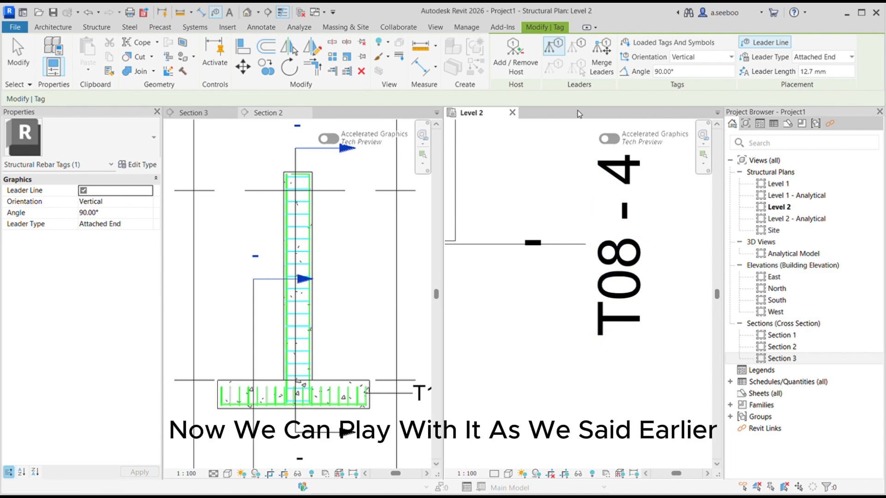
key(Escape)
Set the T08 stirrup tag's orientation to Horizontal and its type to M_Rebar Tag Quantity Type & Number
click(652, 244)
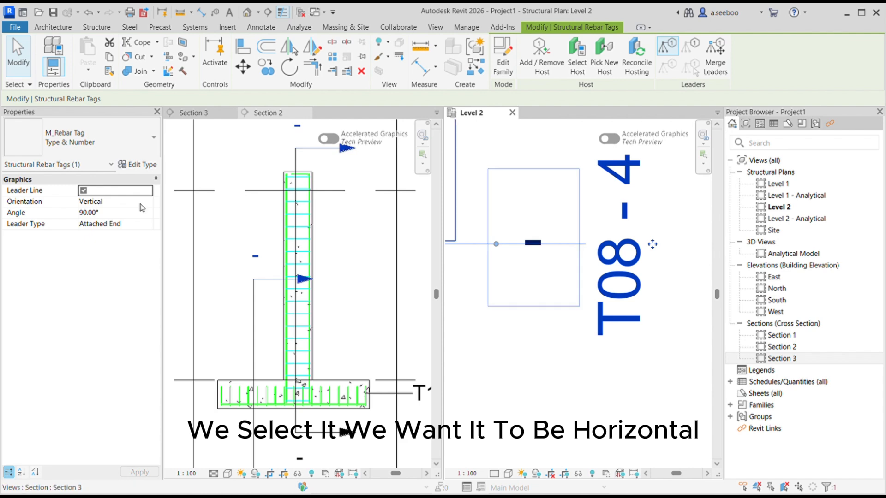
click(92, 205)
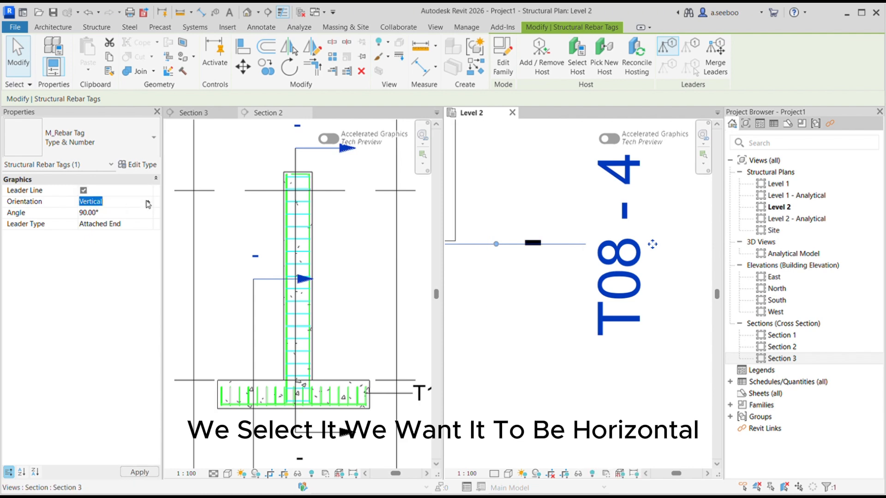
click(149, 475)
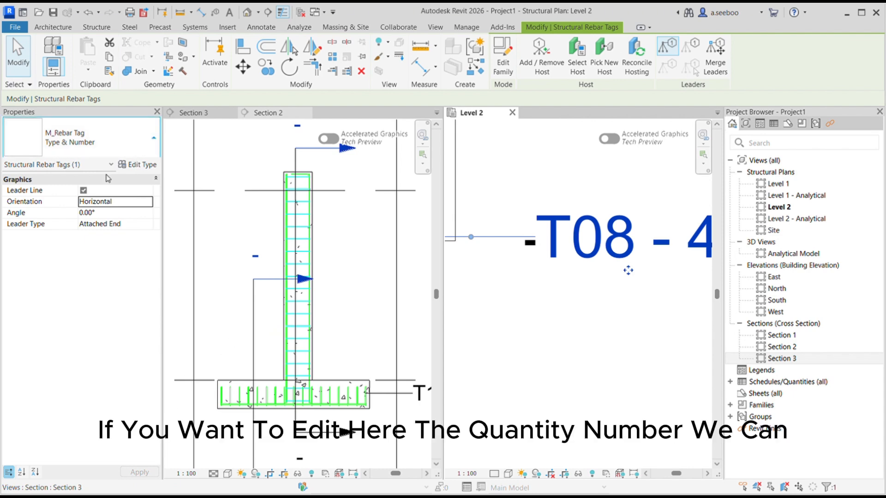
click(76, 202)
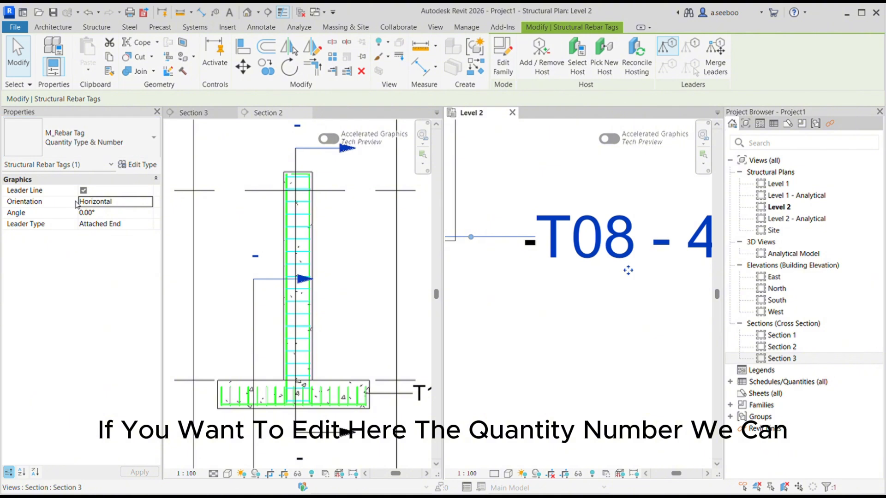
scroll(556, 250, down, 2)
scroll(556, 250, down, 3)
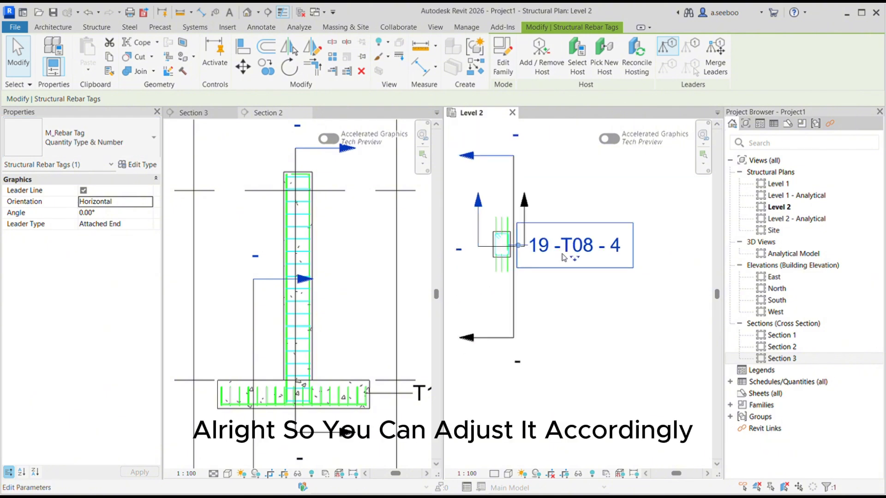
Deselect the stirrup tag and open the Level 1 structural plan
click(583, 291)
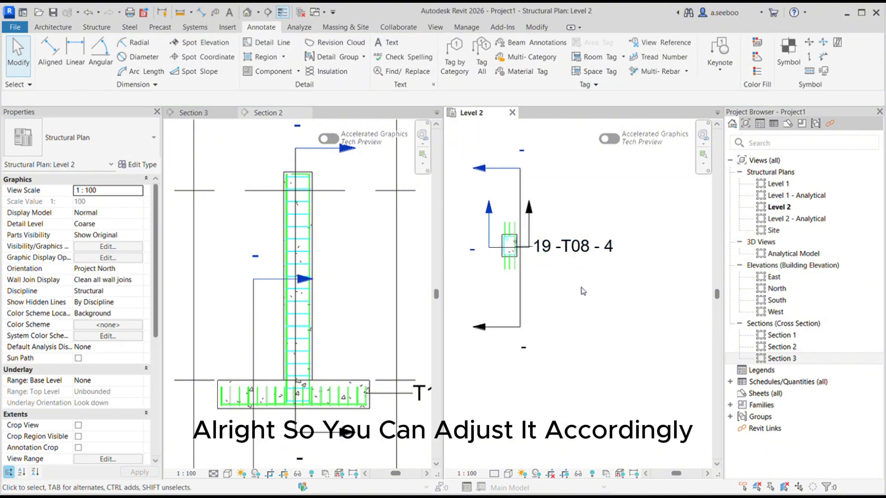
middle_drag(540, 275, 560, 300)
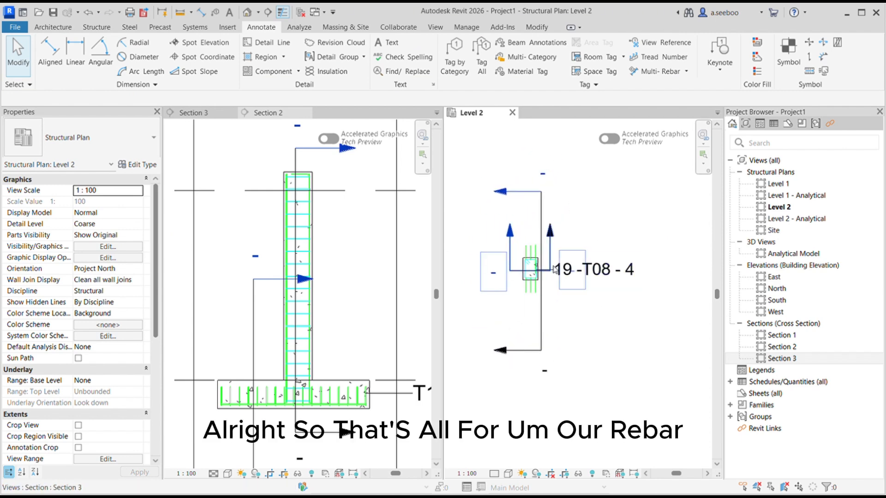
scroll(529, 260, up, 3)
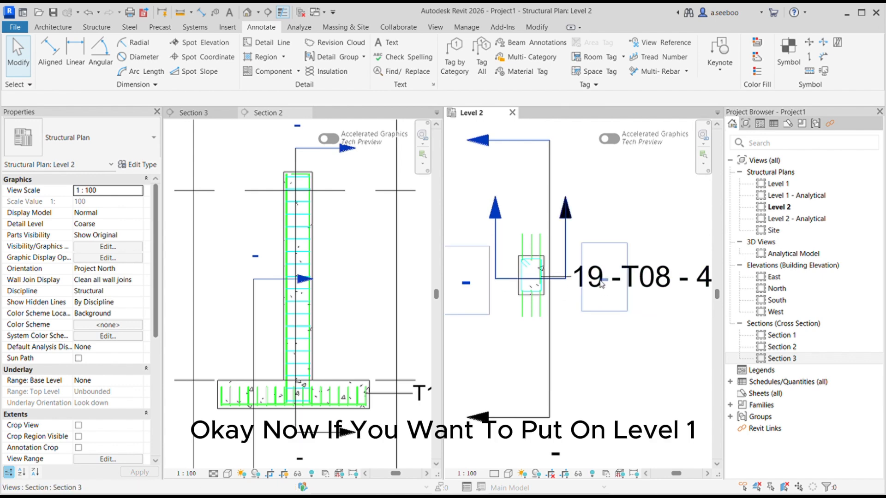
double_click(778, 184)
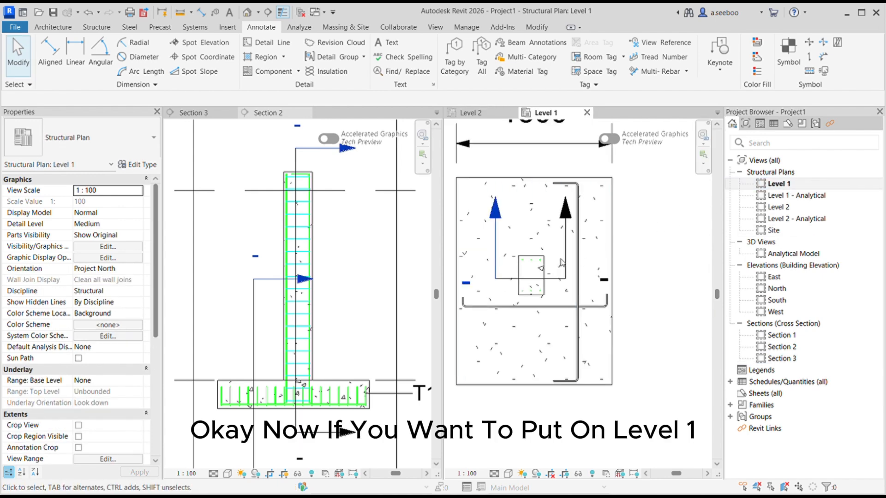
scroll(556, 264, down, 1)
middle_drag(566, 265, 621, 280)
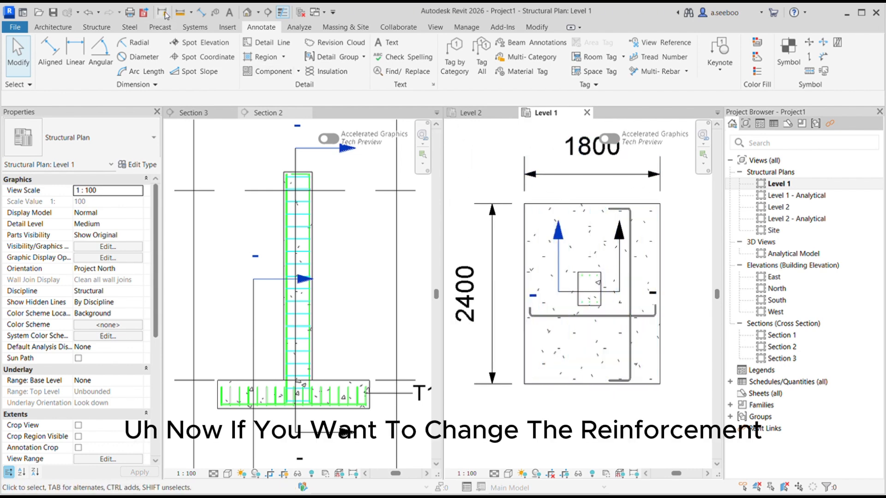
Place an aligned dimension from the footing's left edge to the column's left face, above the overall footing width dimension
click(202, 13)
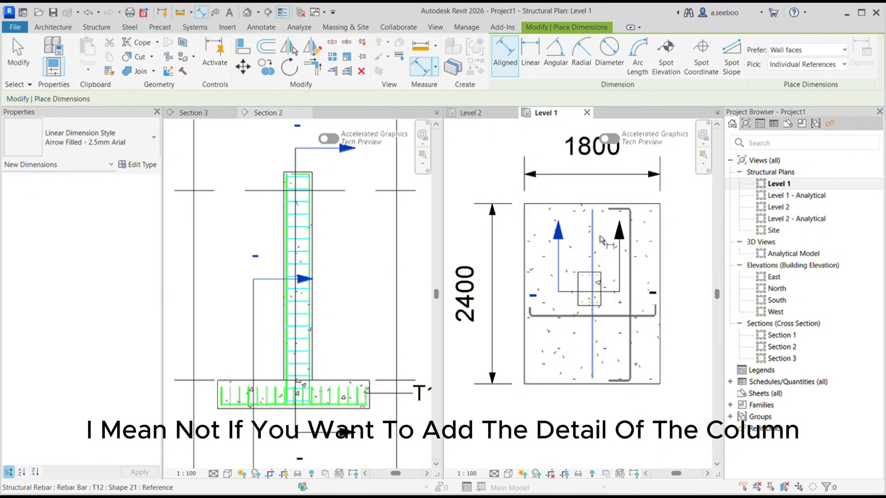
click(523, 284)
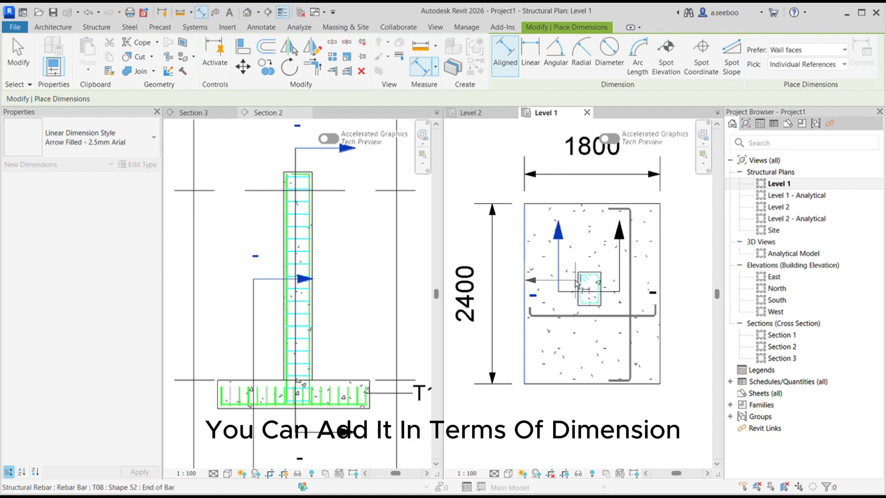
scroll(575, 285, up, 5)
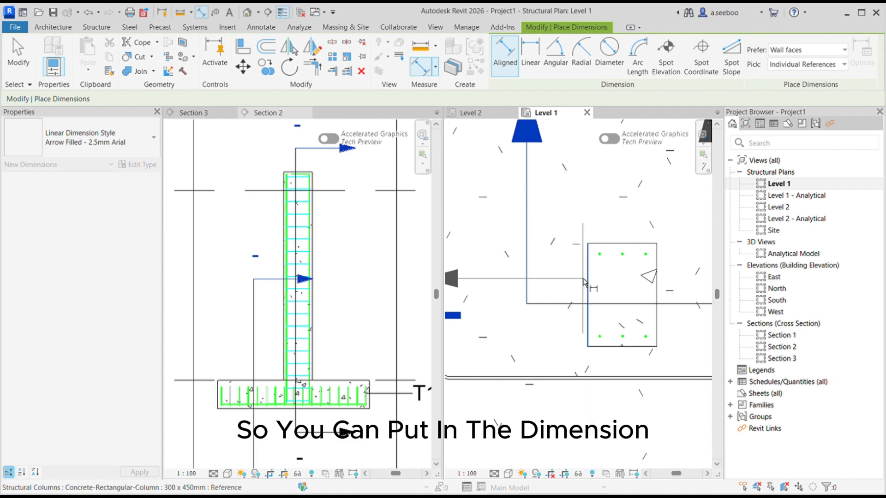
scroll(578, 289, down, 3)
scroll(577, 276, down, 3)
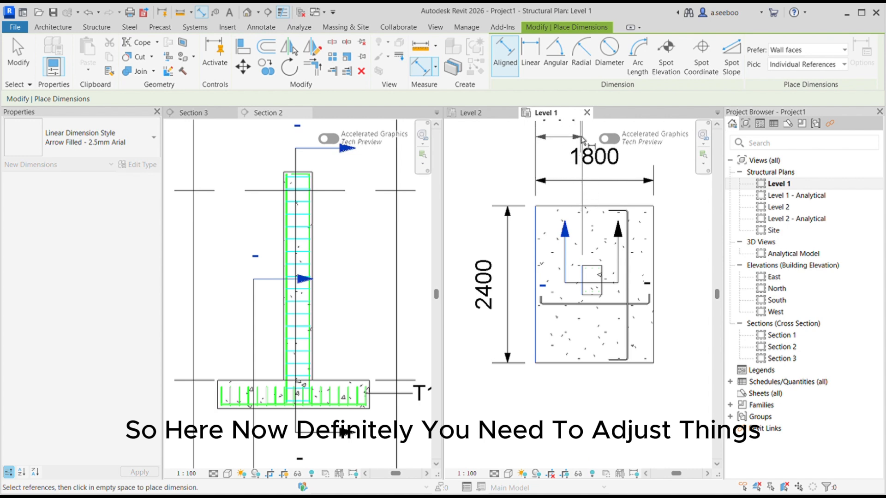
click(582, 140)
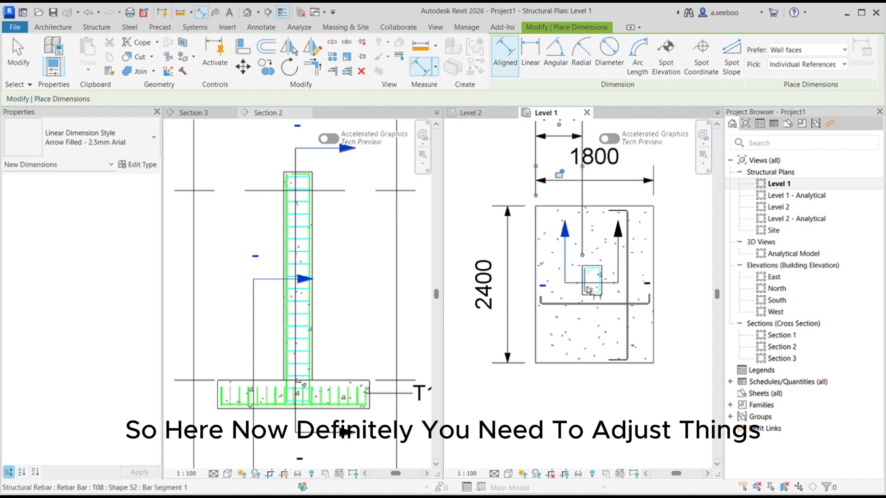
Dimension the column's width between its left and right faces, in line with the adjacent footing-to-column dimension
scroll(586, 285, up, 4)
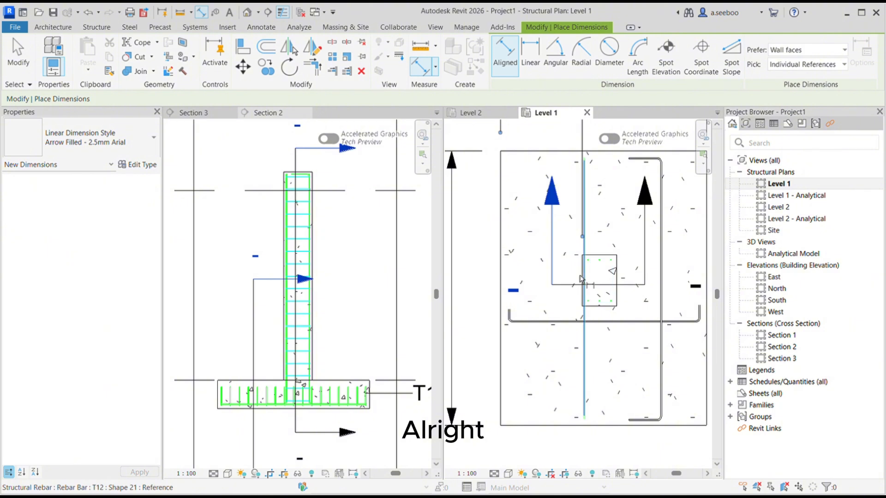
scroll(582, 280, up, 4)
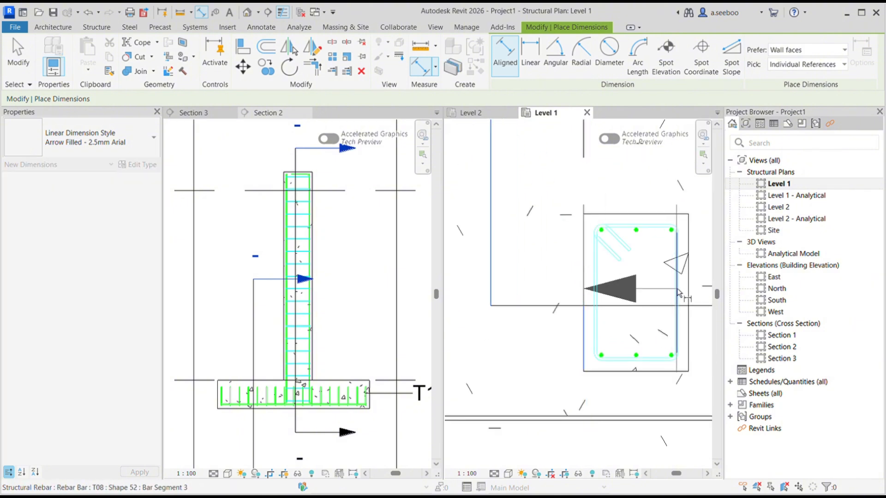
scroll(628, 255, down, 6)
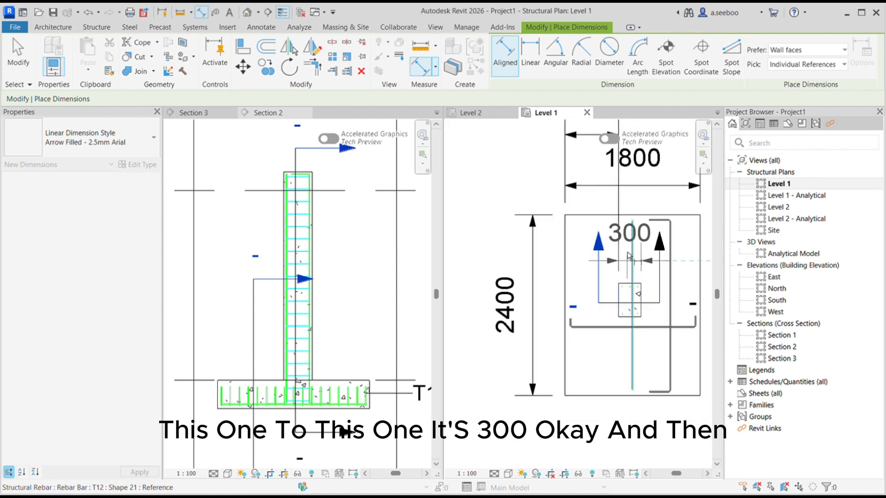
scroll(629, 255, down, 2)
scroll(640, 264, up, 2)
click(640, 264)
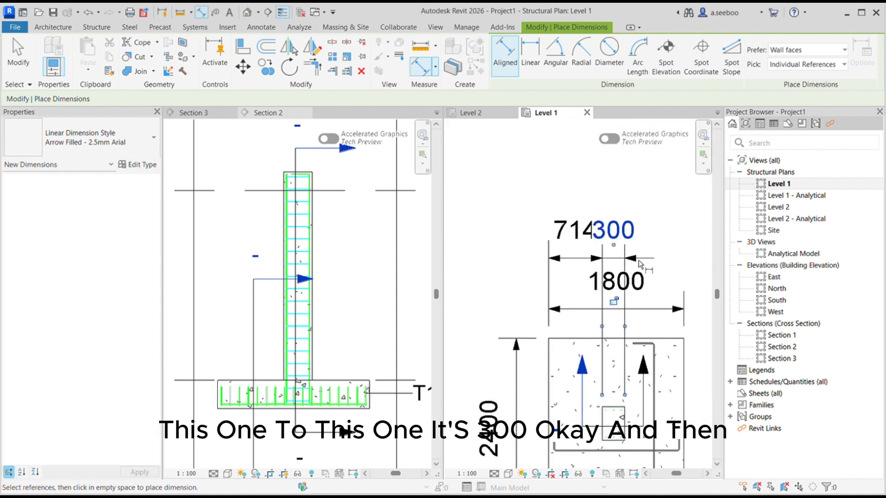
Dimension from the column's right face to the footing's right edge, in the same row as the column width dimension
scroll(634, 410, up, 4)
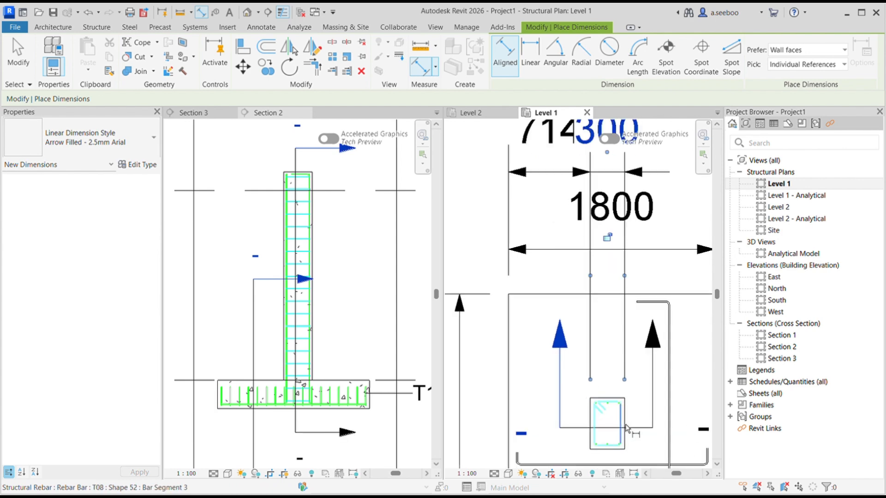
scroll(569, 316, down, 2)
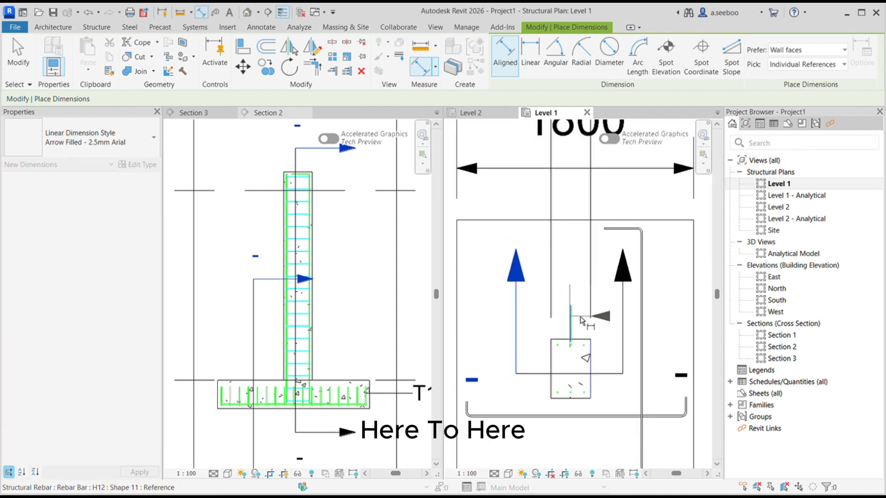
middle_drag(683, 244, 647, 420)
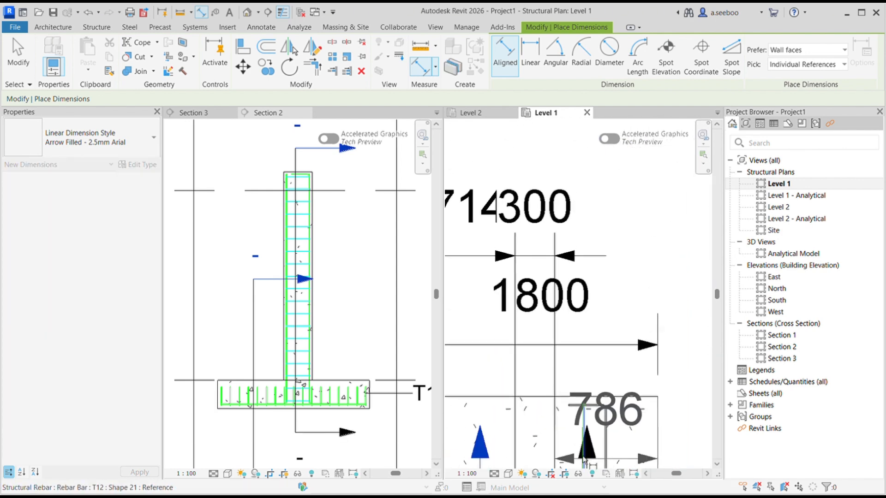
click(625, 258)
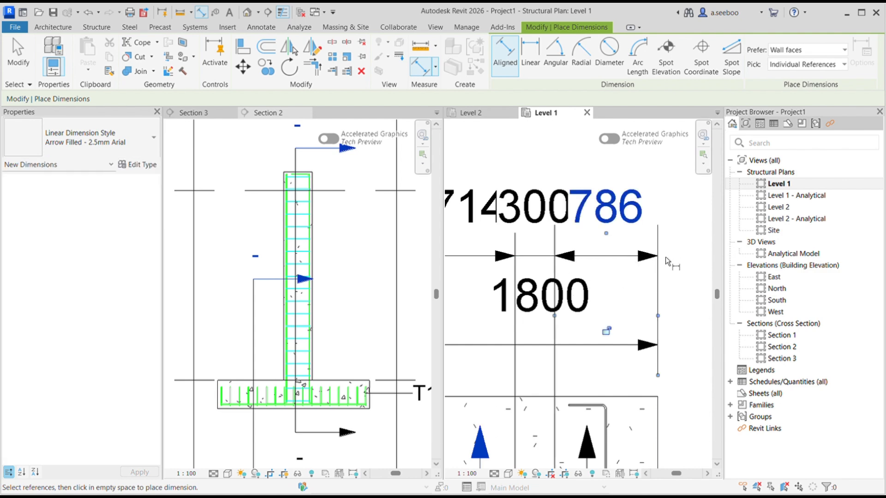
scroll(665, 259, down, 3)
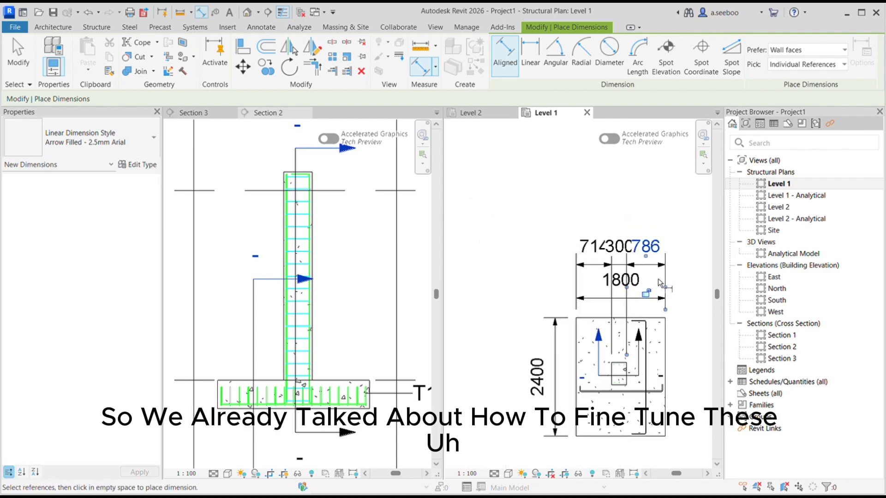
key(Escape)
Edit the Arrow Filled - 2.5mm Arial dimension type so that its witness lines are fixed to the dimension line
scroll(654, 278, up, 3)
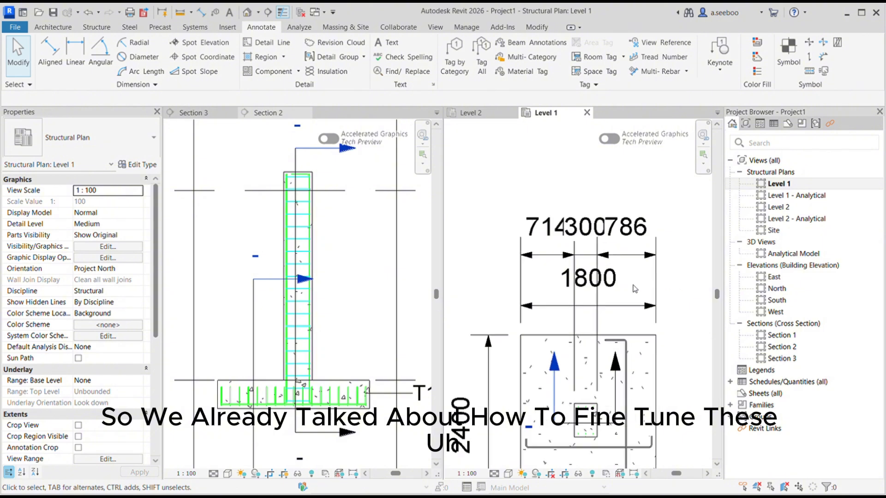
scroll(634, 289, up, 1)
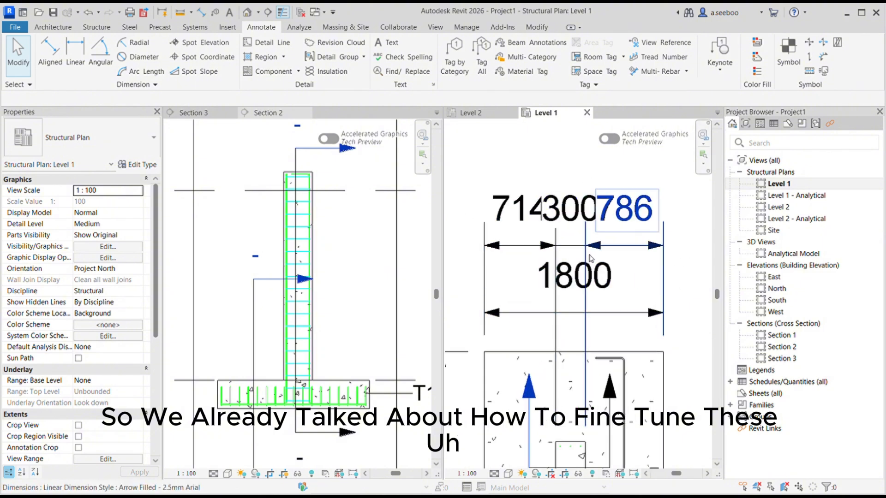
click(665, 247)
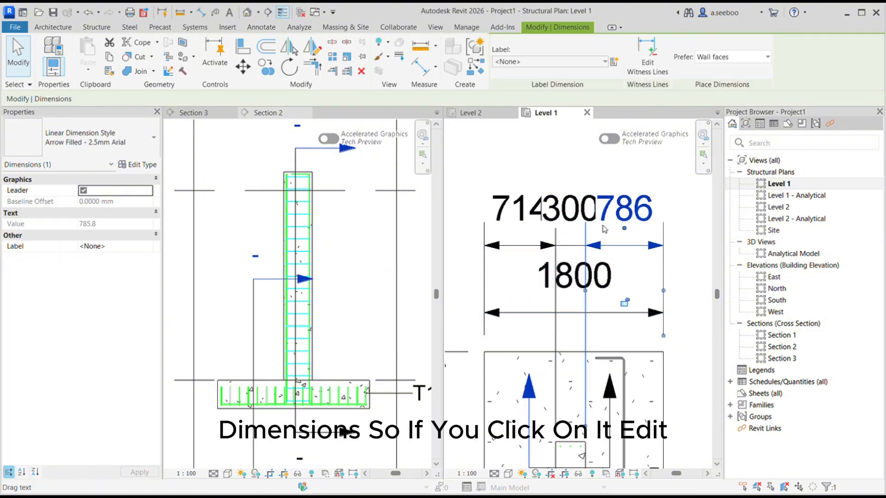
click(142, 168)
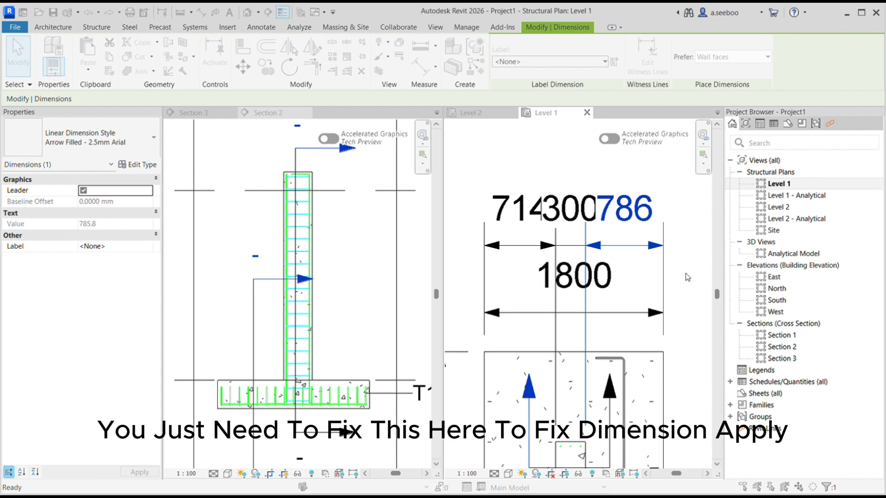
click(666, 389)
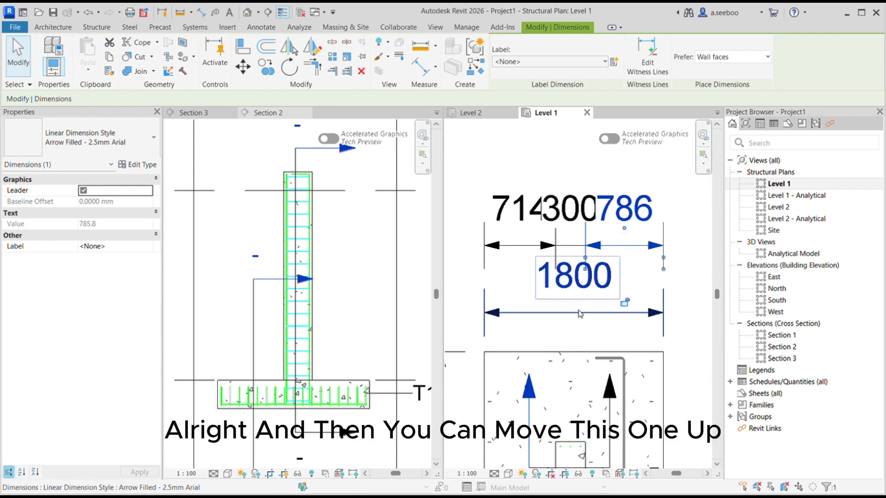
Move the overall footing width dimension straight up, above the row of three partial dimensions
click(574, 277)
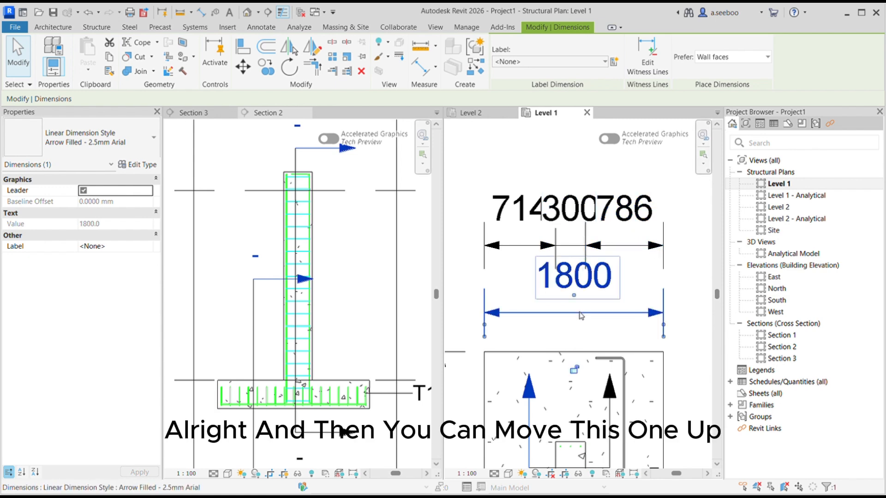
click(245, 68)
click(600, 314)
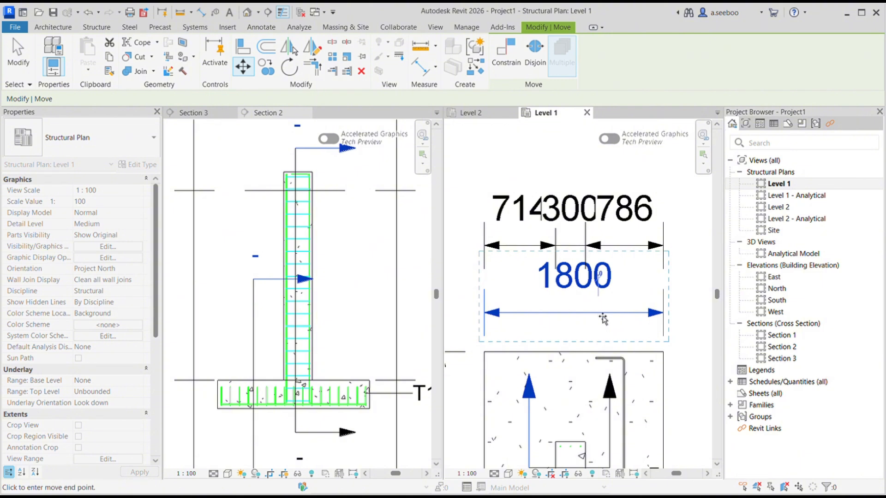
click(602, 164)
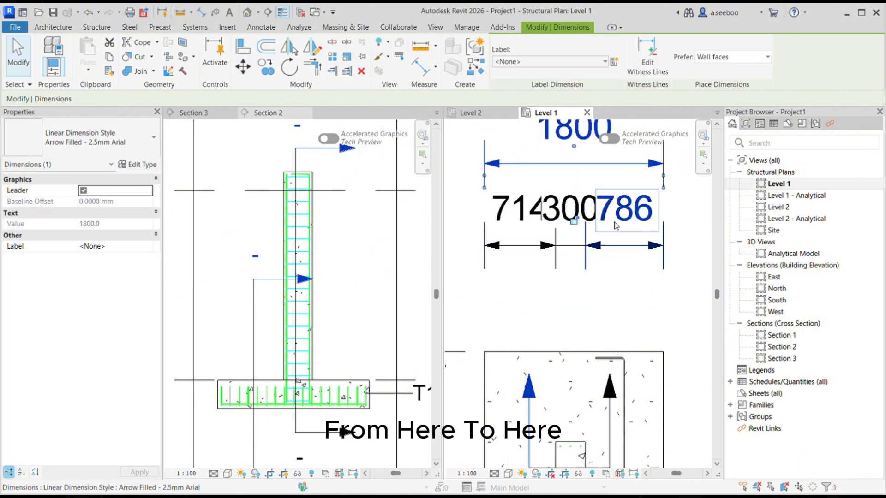
scroll(614, 223, down, 2)
key(Escape)
Move the column width dimension's text below its dimension line and turn off its leader
click(581, 231)
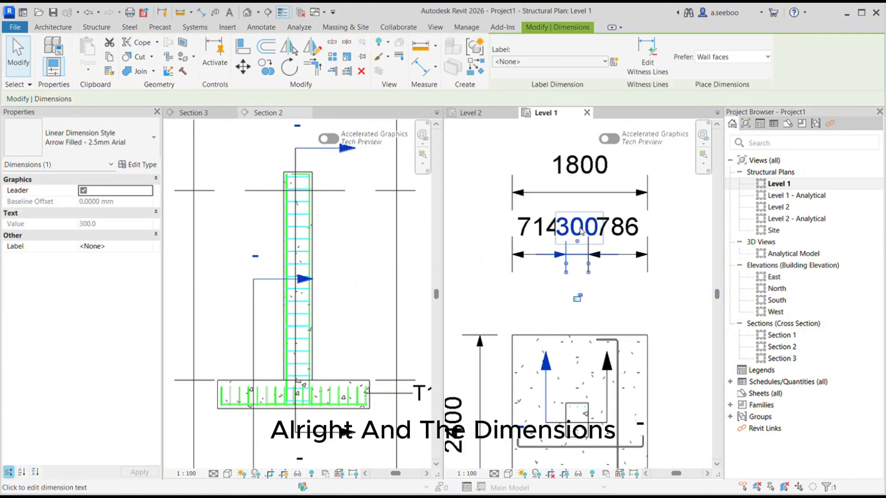
drag(578, 243, 583, 310)
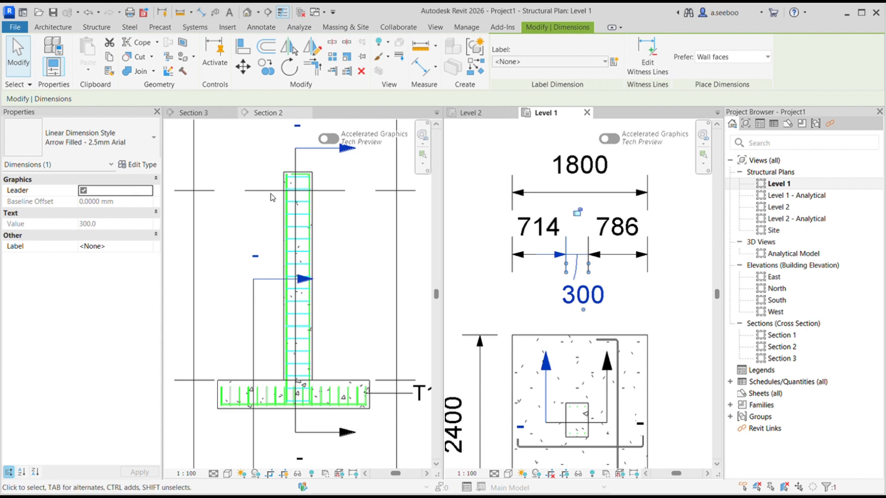
click(83, 190)
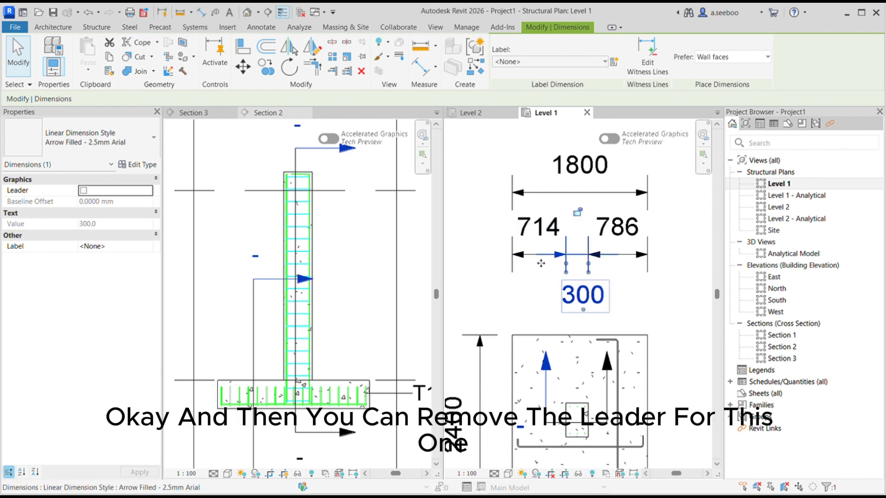
click(572, 237)
Add an aligned dimension from the footing's bottom edge to the column's bottom face, placed outside the overall footing length dimension
scroll(572, 236, down, 2)
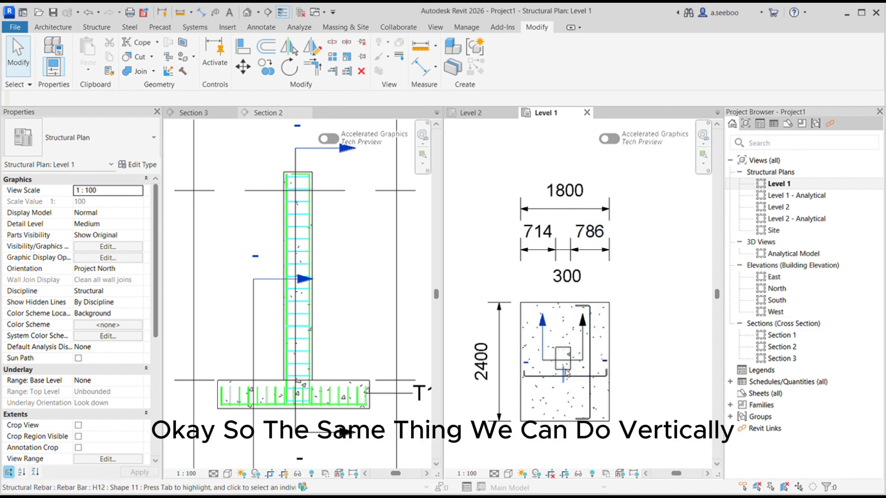
click(412, 65)
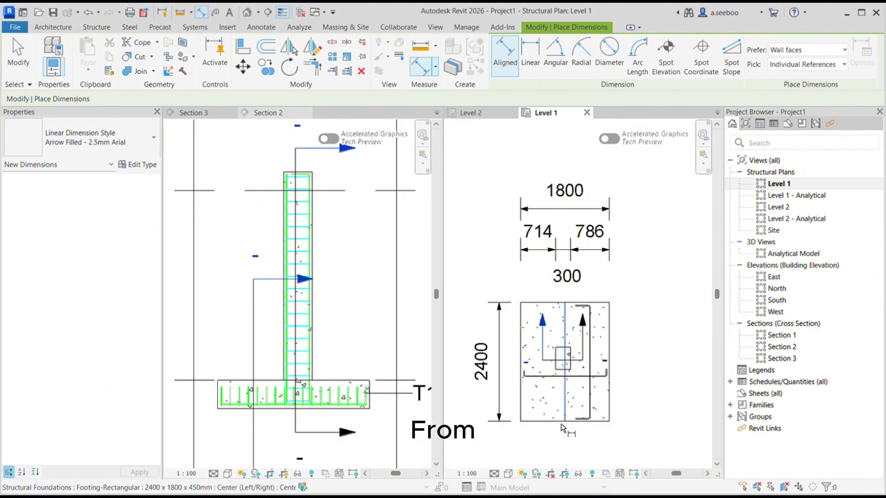
scroll(561, 422, up, 4)
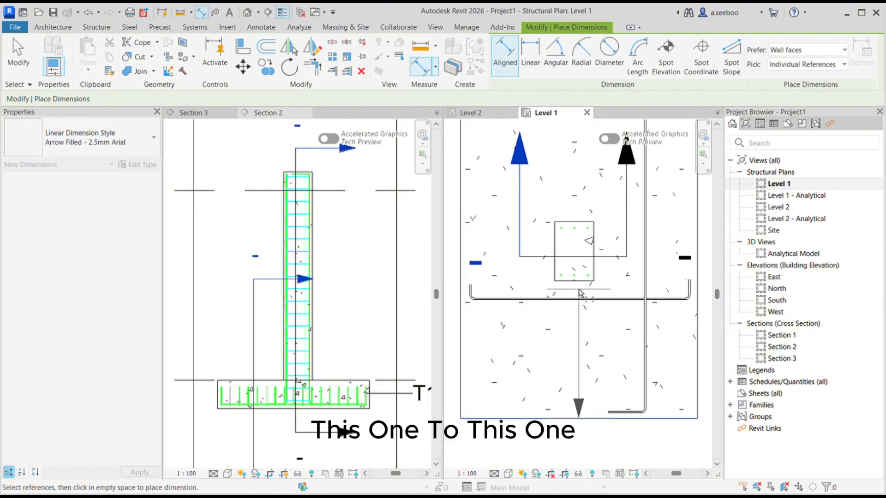
click(575, 288)
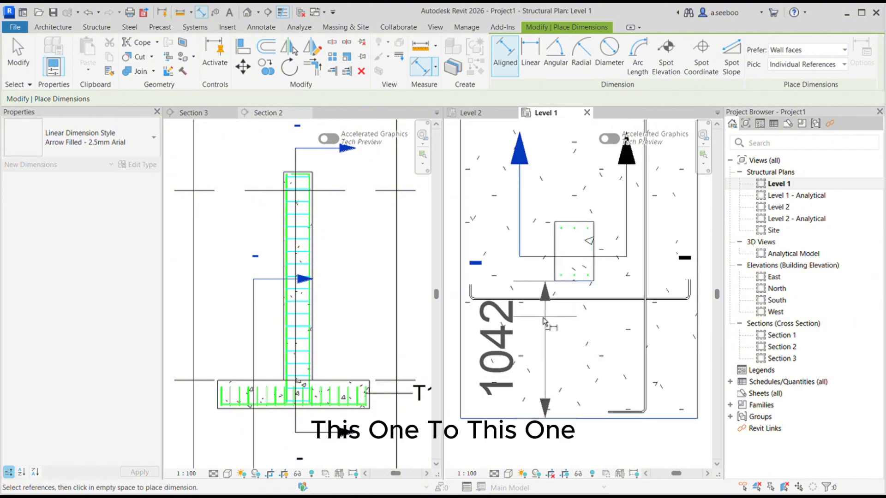
scroll(542, 318, down, 3)
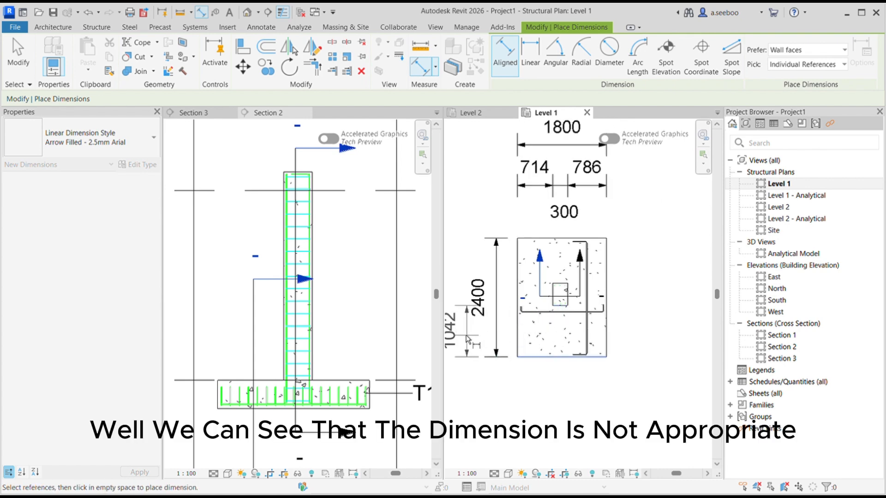
click(463, 337)
Dimension the column's depth between its bottom and top faces, in line with the bottom offset dimension
scroll(554, 308, up, 2)
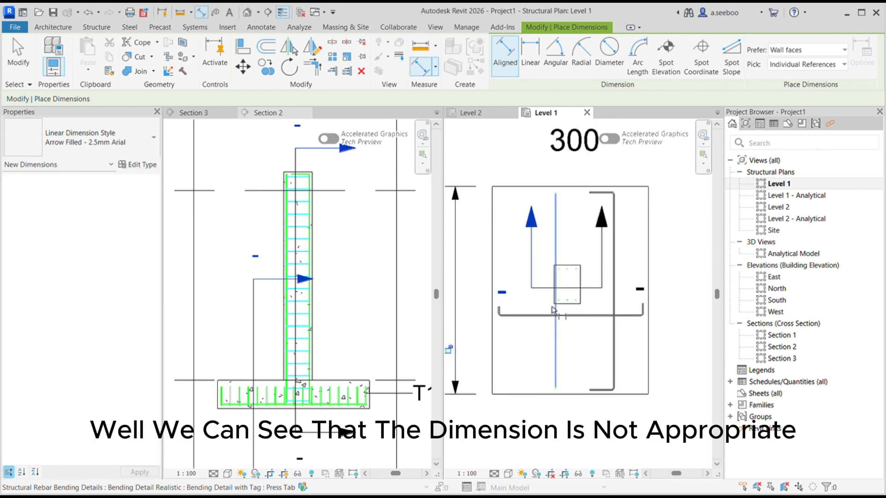
scroll(565, 305, up, 2)
scroll(565, 305, up, 1)
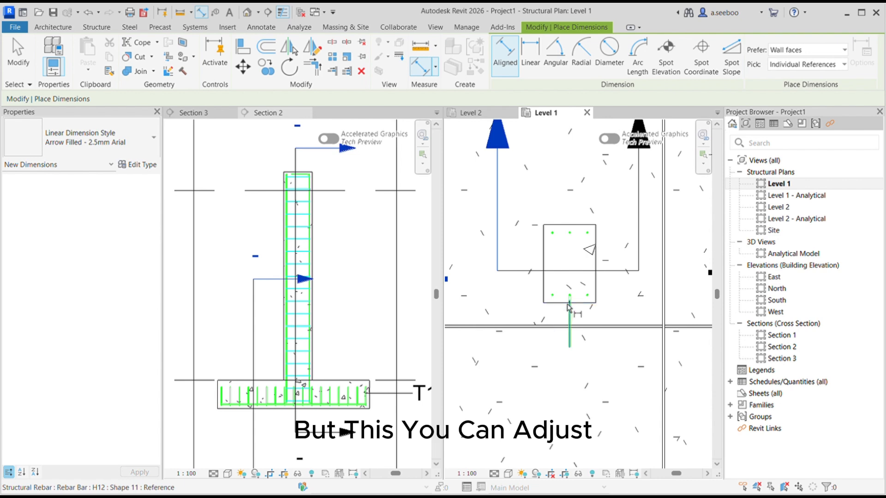
scroll(585, 295, up, 2)
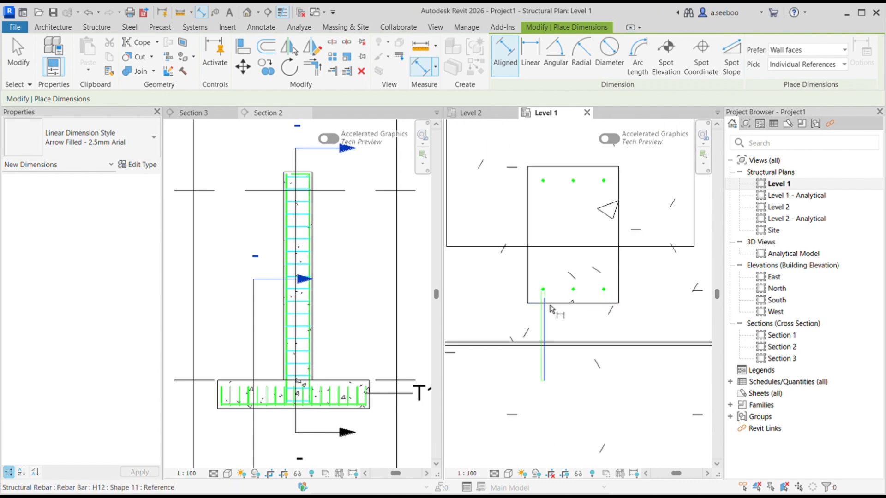
scroll(576, 187, up, 1)
scroll(574, 185, down, 3)
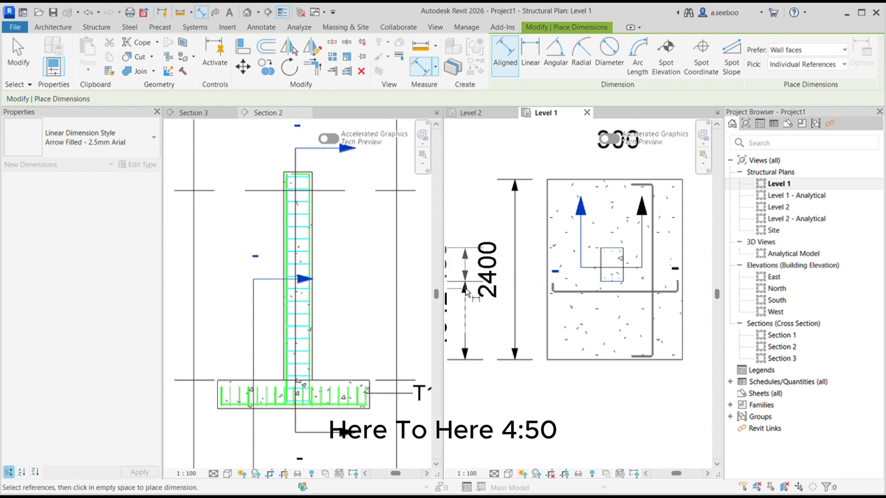
click(467, 291)
Dimension from the column's top face to the footing's top edge, in line with the column depth dimension, and end dimensioning
scroll(617, 252, up, 3)
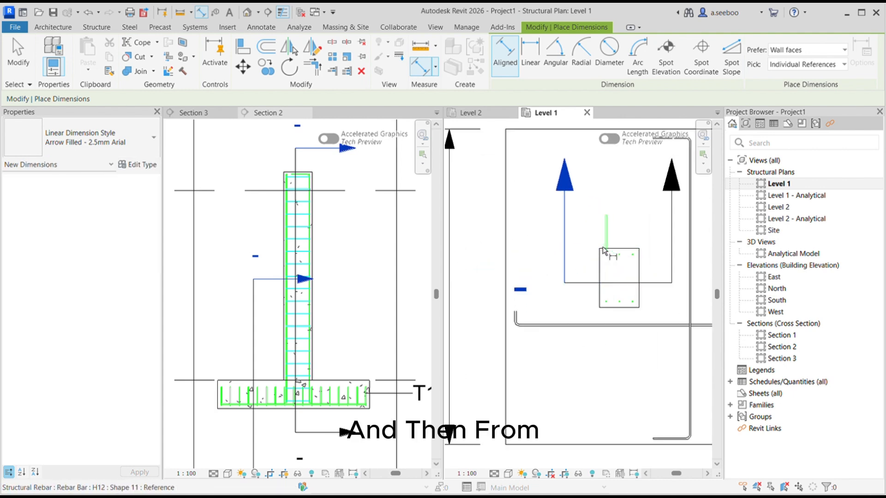
click(645, 250)
middle_drag(618, 226, 592, 387)
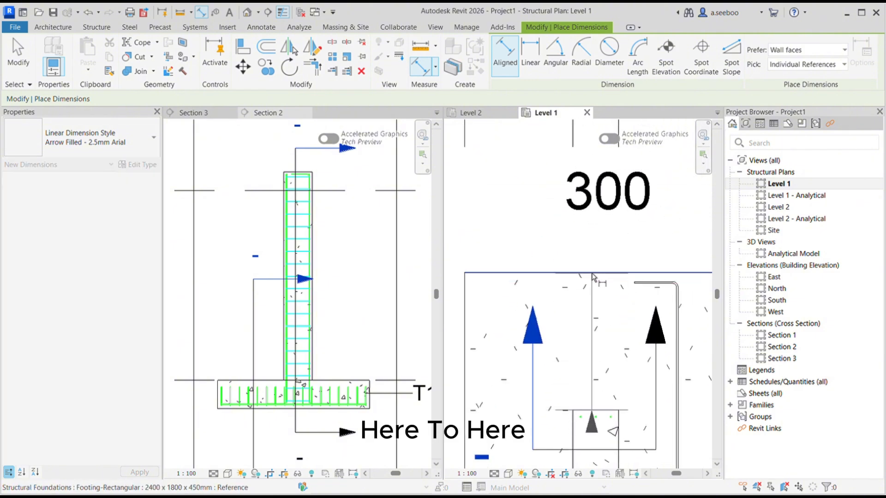
click(592, 275)
scroll(577, 282, down, 3)
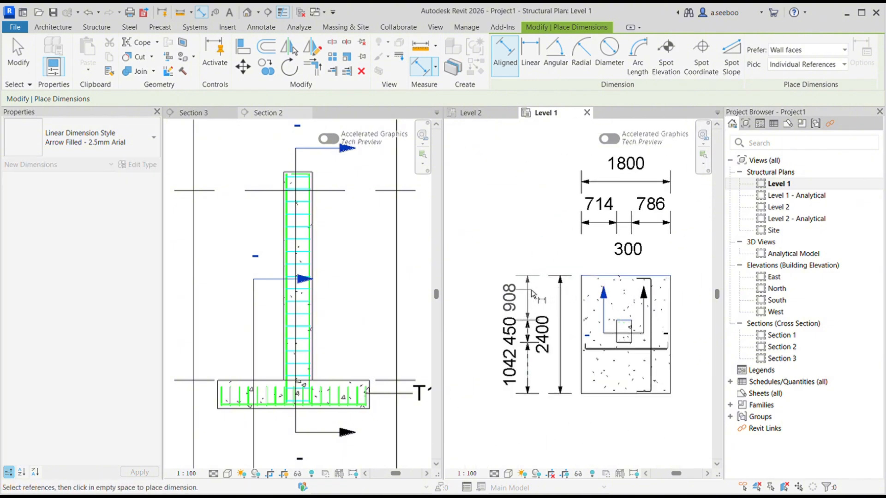
click(531, 290)
scroll(532, 272, down, 2)
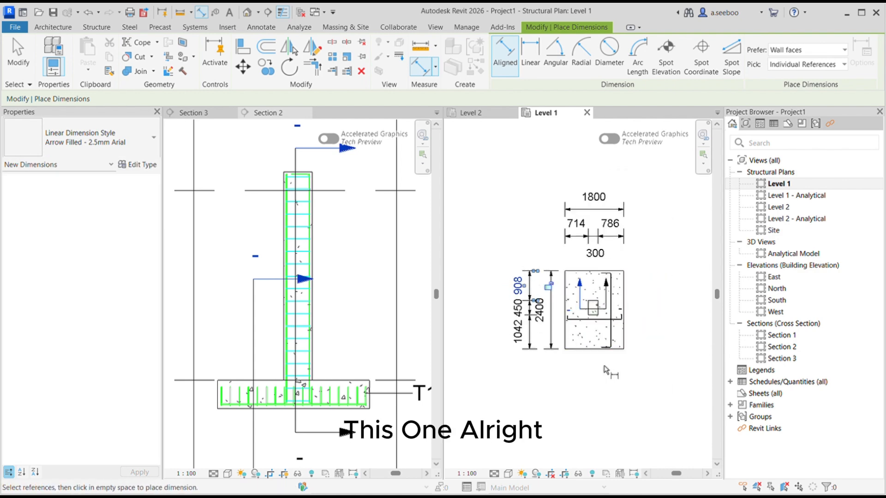
scroll(570, 345, up, 2)
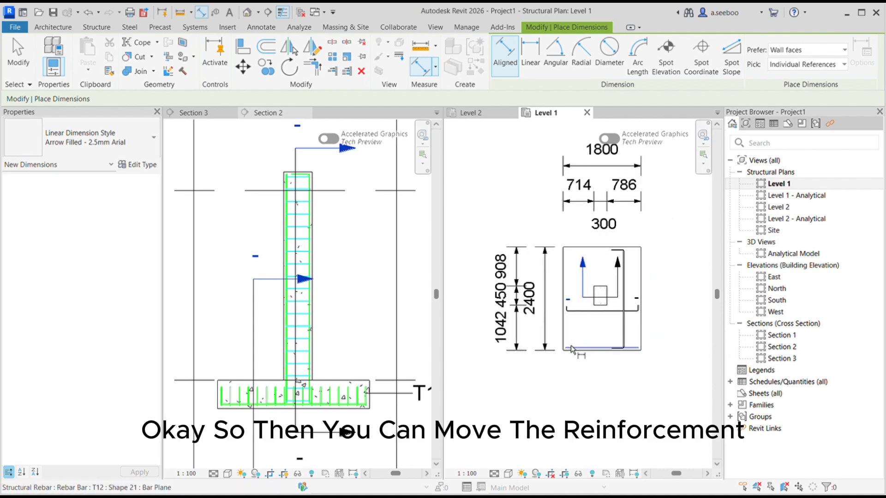
middle_drag(533, 311, 599, 296)
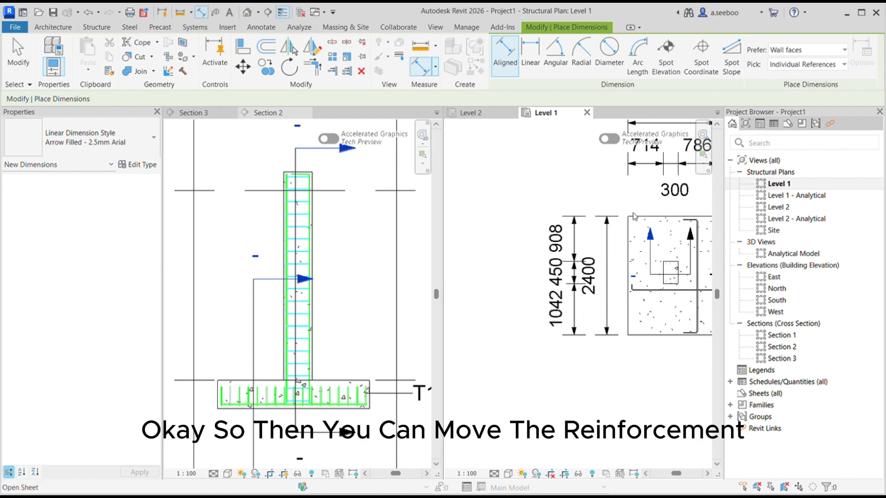
key(Escape)
key(Escape)
Move the overall footing length dimension horizontally away from the footing, clear of the three partial vertical dimensions and their text
click(606, 276)
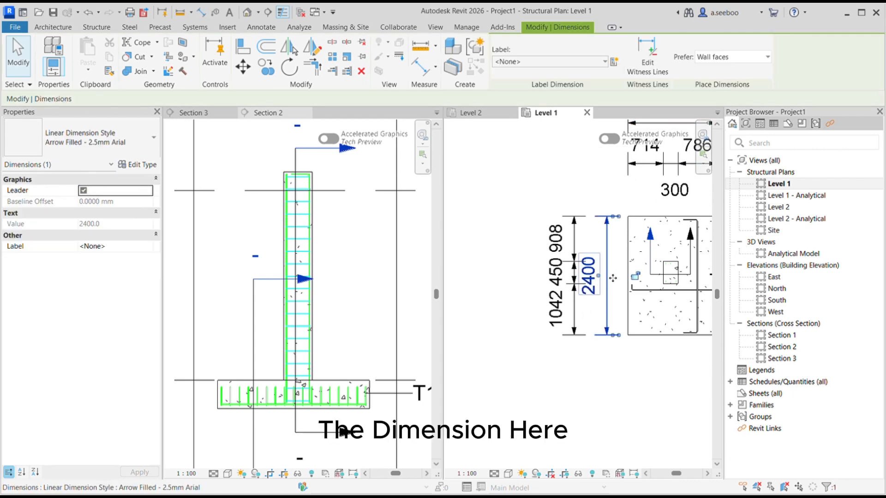
click(243, 67)
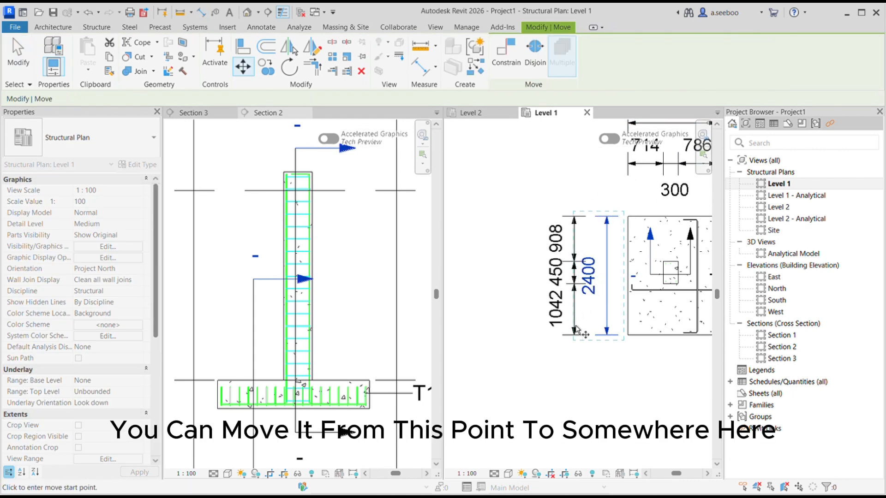
click(607, 334)
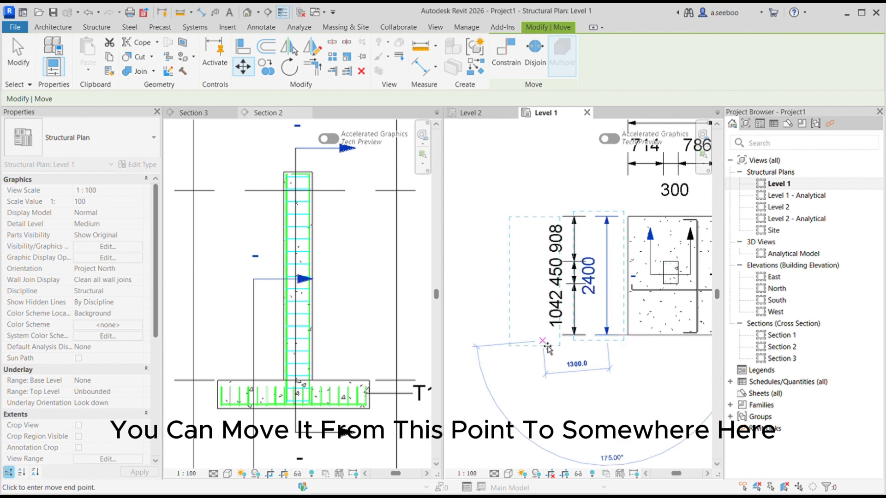
click(548, 335)
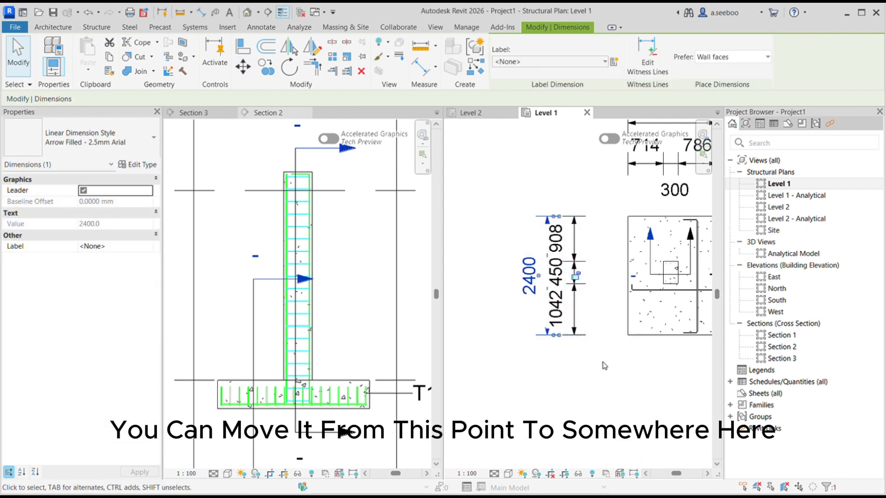
click(243, 67)
click(538, 335)
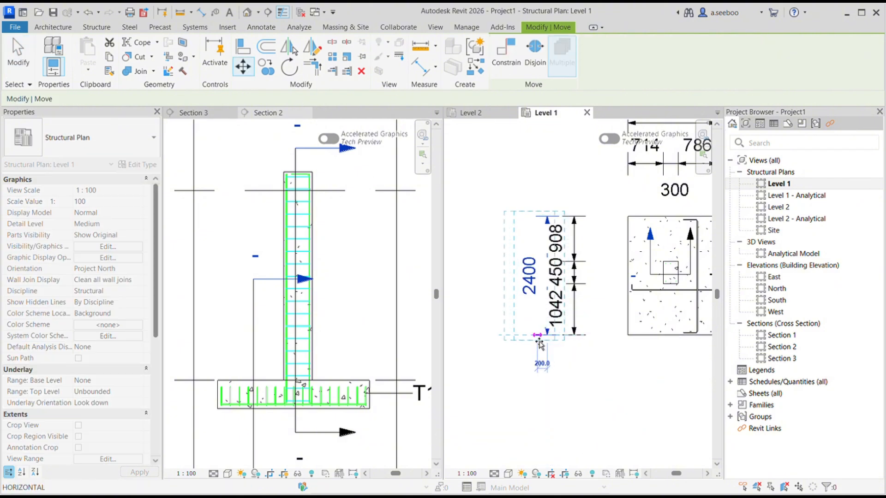
click(533, 341)
click(590, 370)
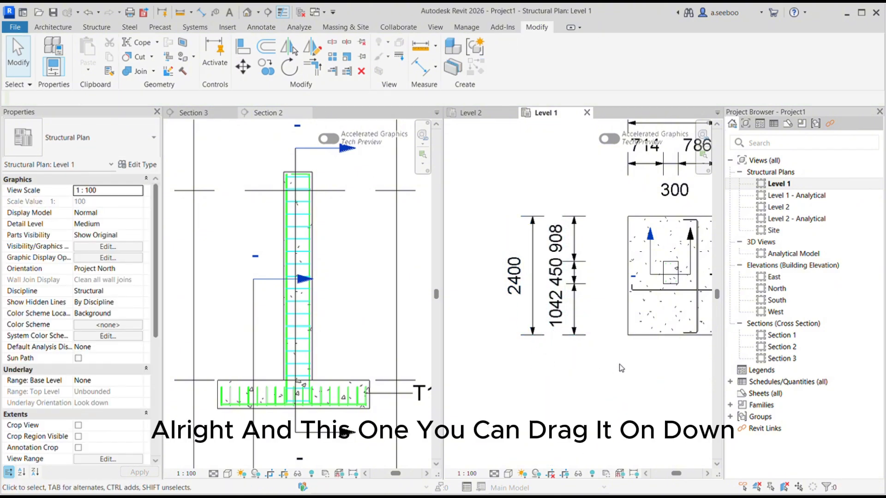
Move the column depth dimension's text to the footing side of its dimension line and turn off its leader
click(552, 276)
drag(564, 276, 610, 276)
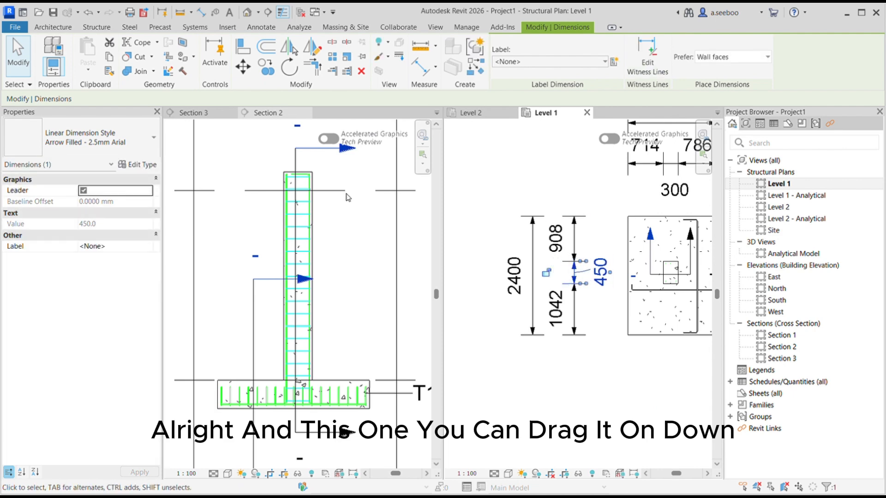
click(538, 397)
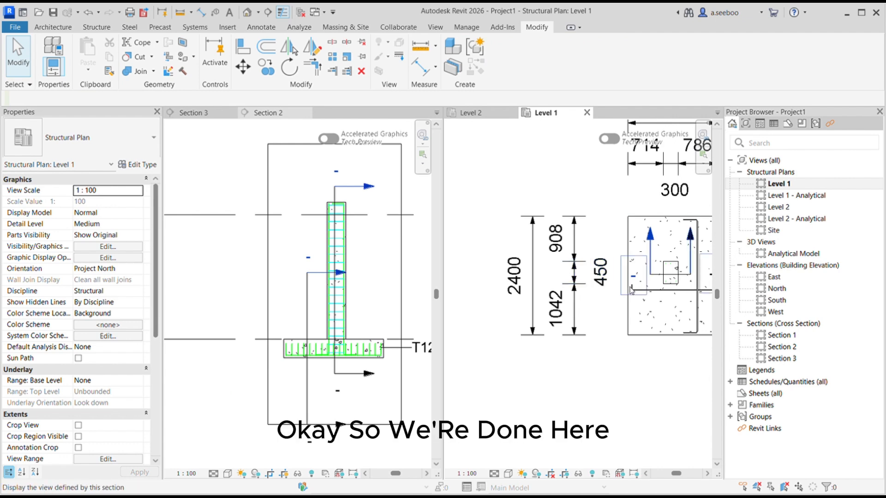
Check the finished Level 1 dimensions and open the Level 2 structural plan to view the tagged column reinforcement
scroll(630, 290, down, 2)
middle_drag(646, 301, 582, 337)
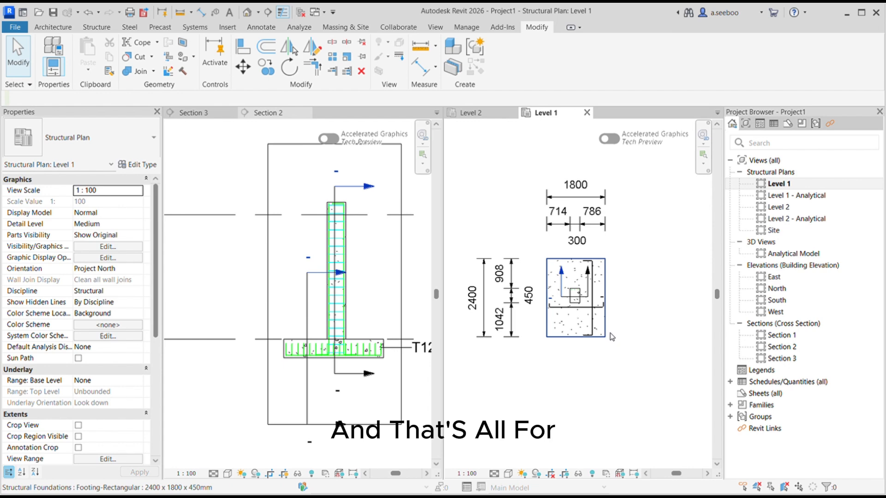
click(467, 112)
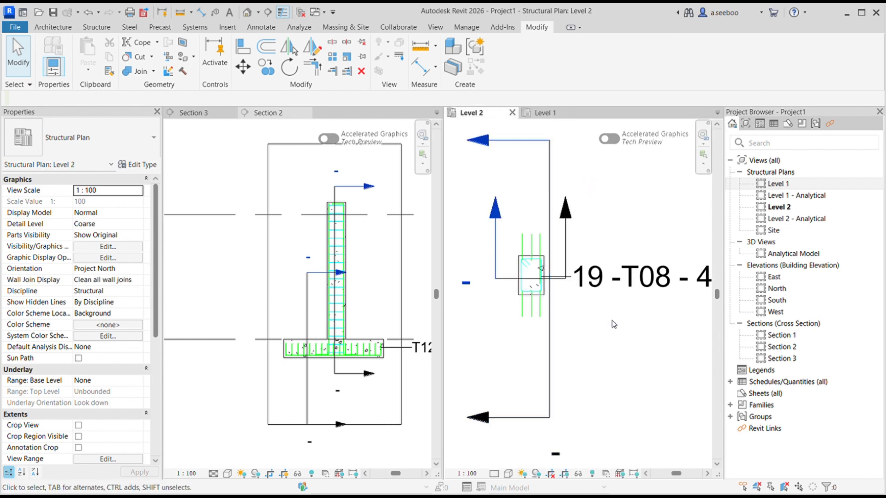
scroll(590, 298, down, 1)
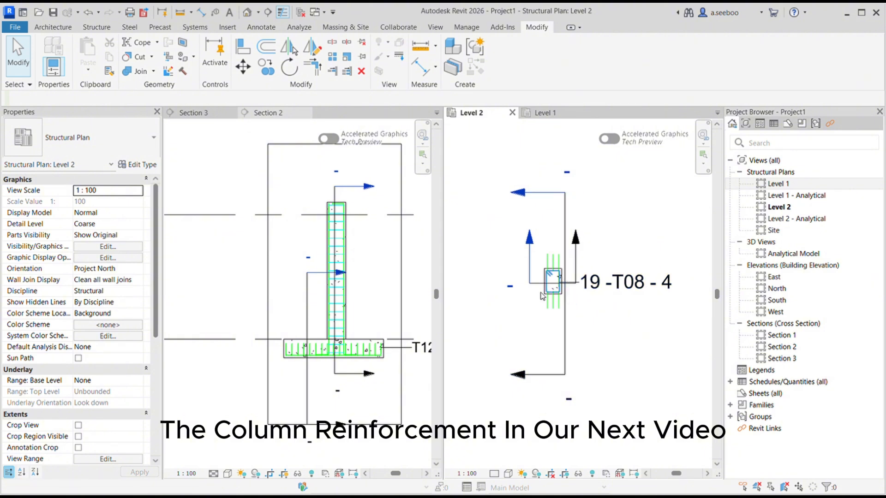
scroll(534, 302, up, 1)
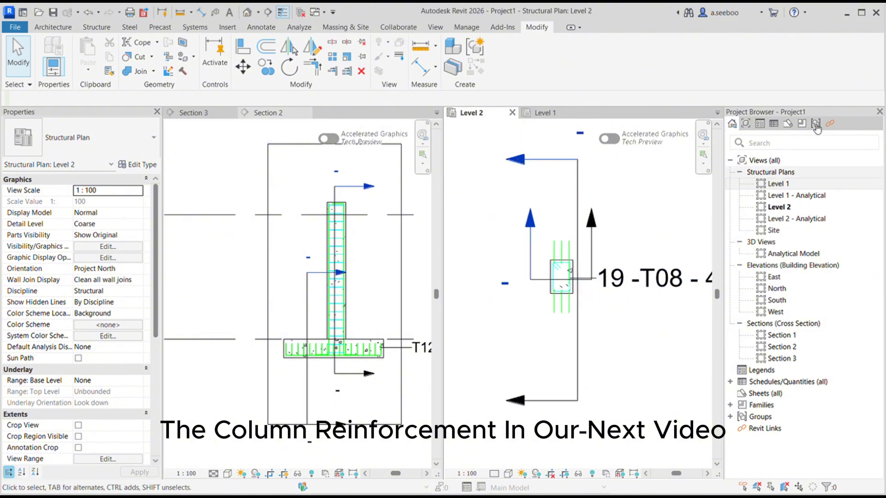